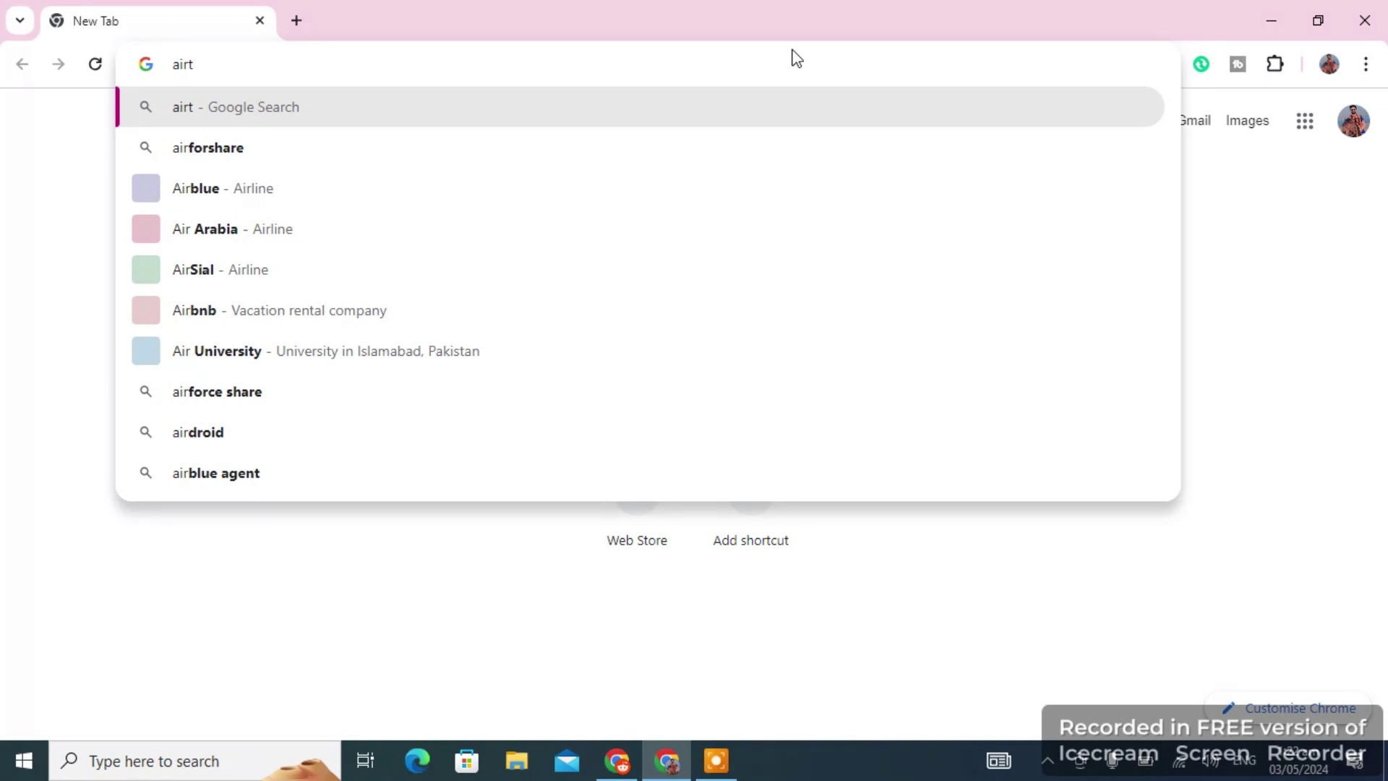
# Search Google for 'airtm' and open the 'Airtm - Your Dollar Wallet' sign-up result.
pyautogui.write('m')
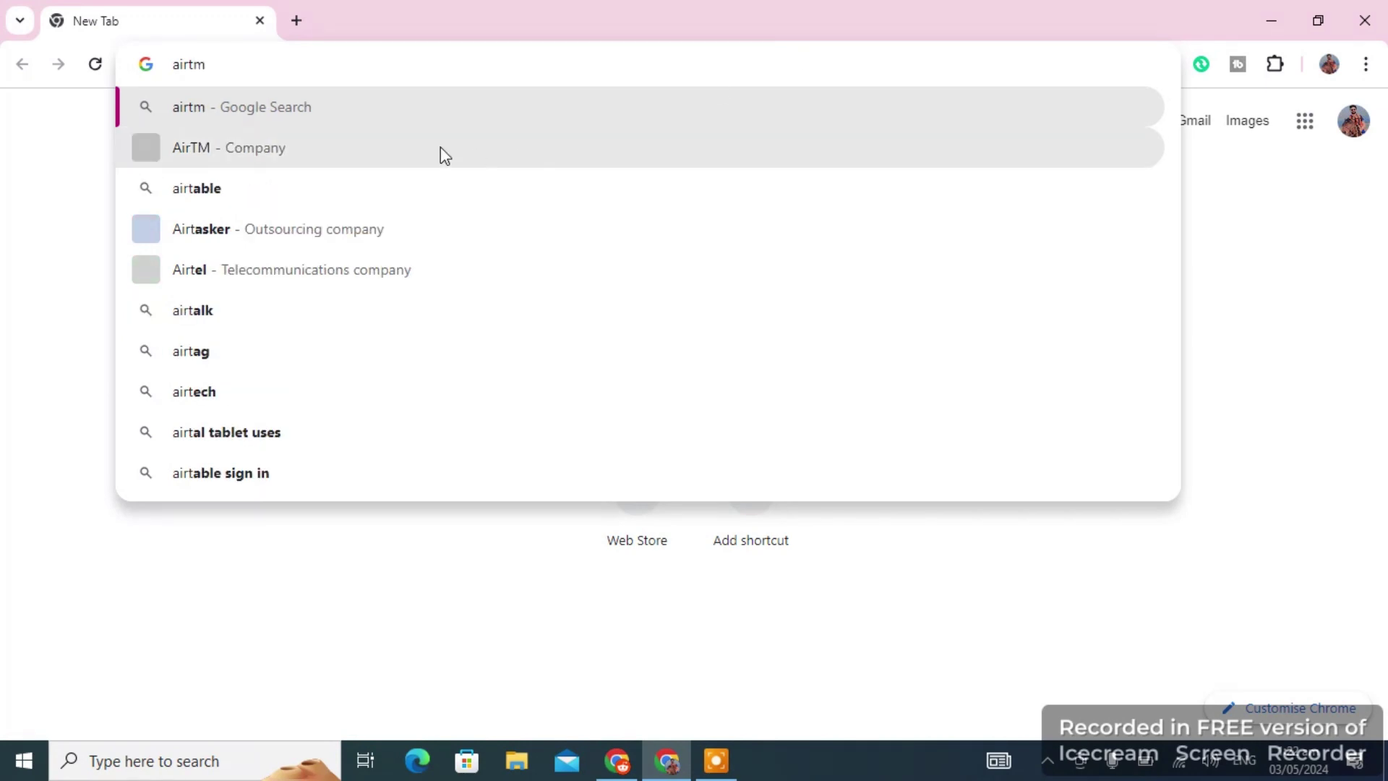
pyautogui.click(343, 147)
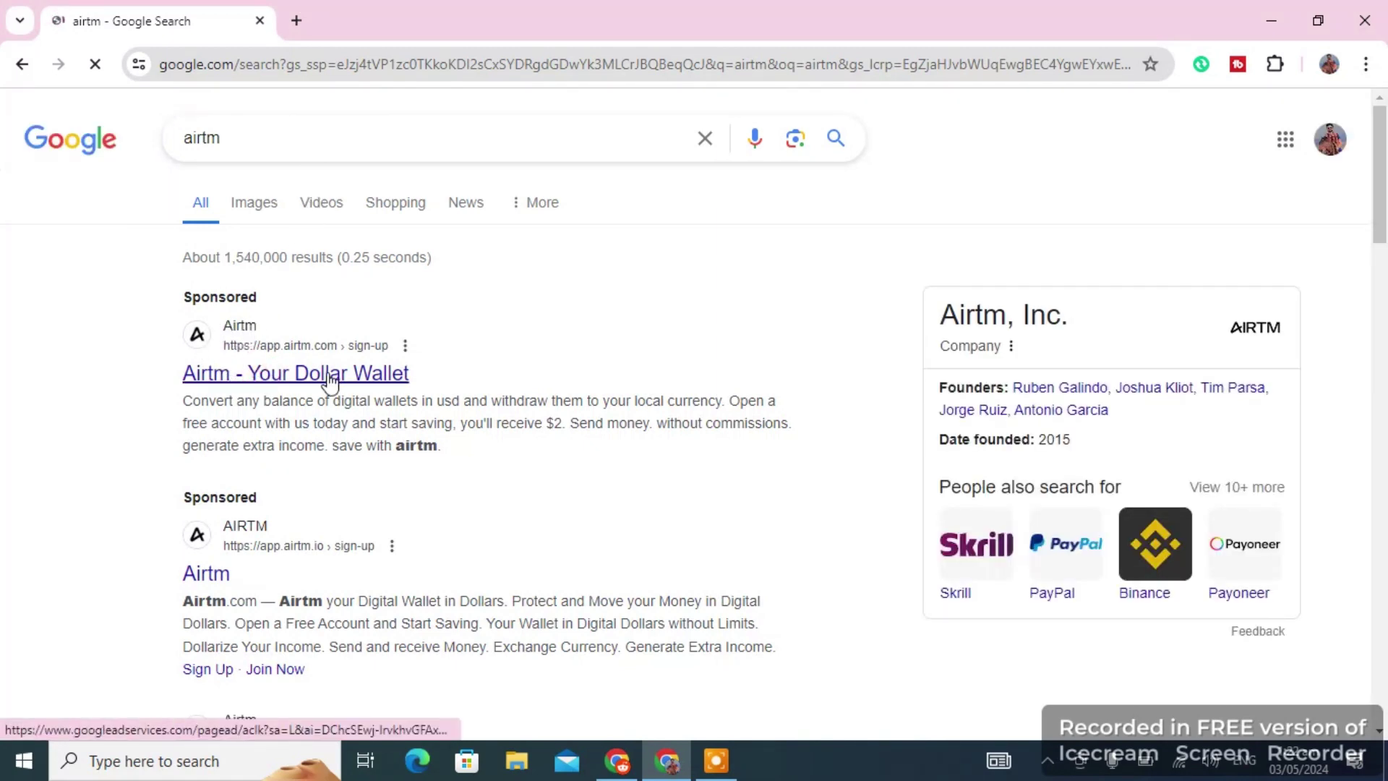
pyautogui.click(289, 373)
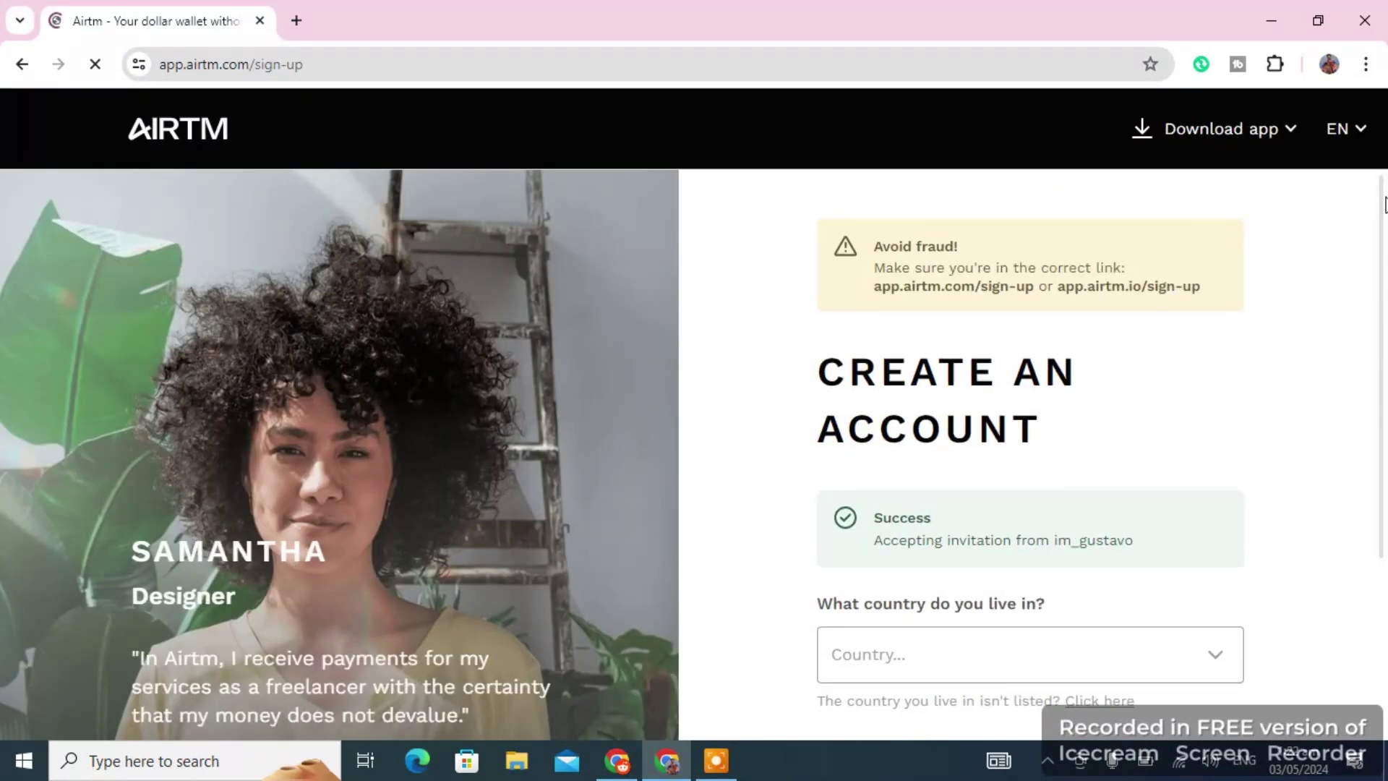
# Pick Pakistan as the country of residence, keep a Personal account, and continue.
pyautogui.moveTo(1382, 195); pyautogui.dragTo(1357, 376)
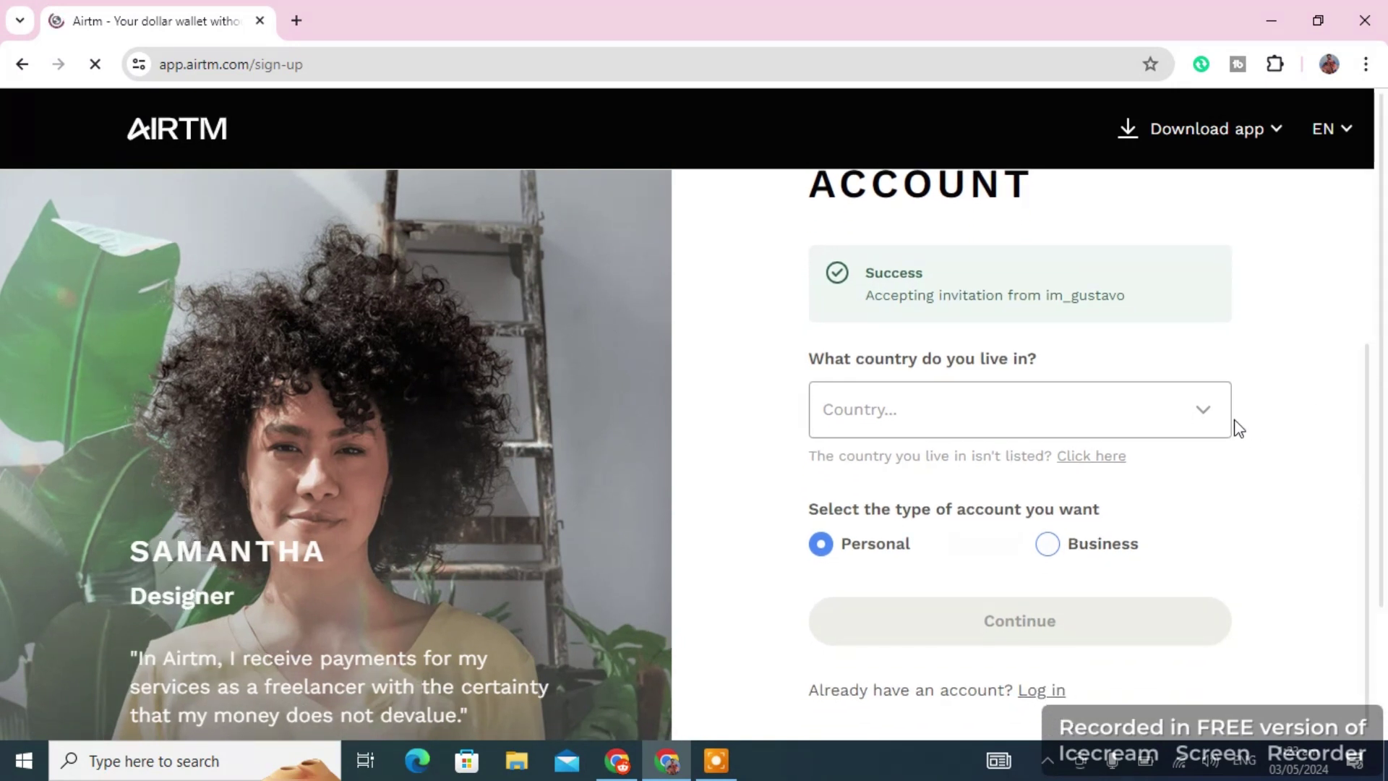
pyautogui.click(1215, 402)
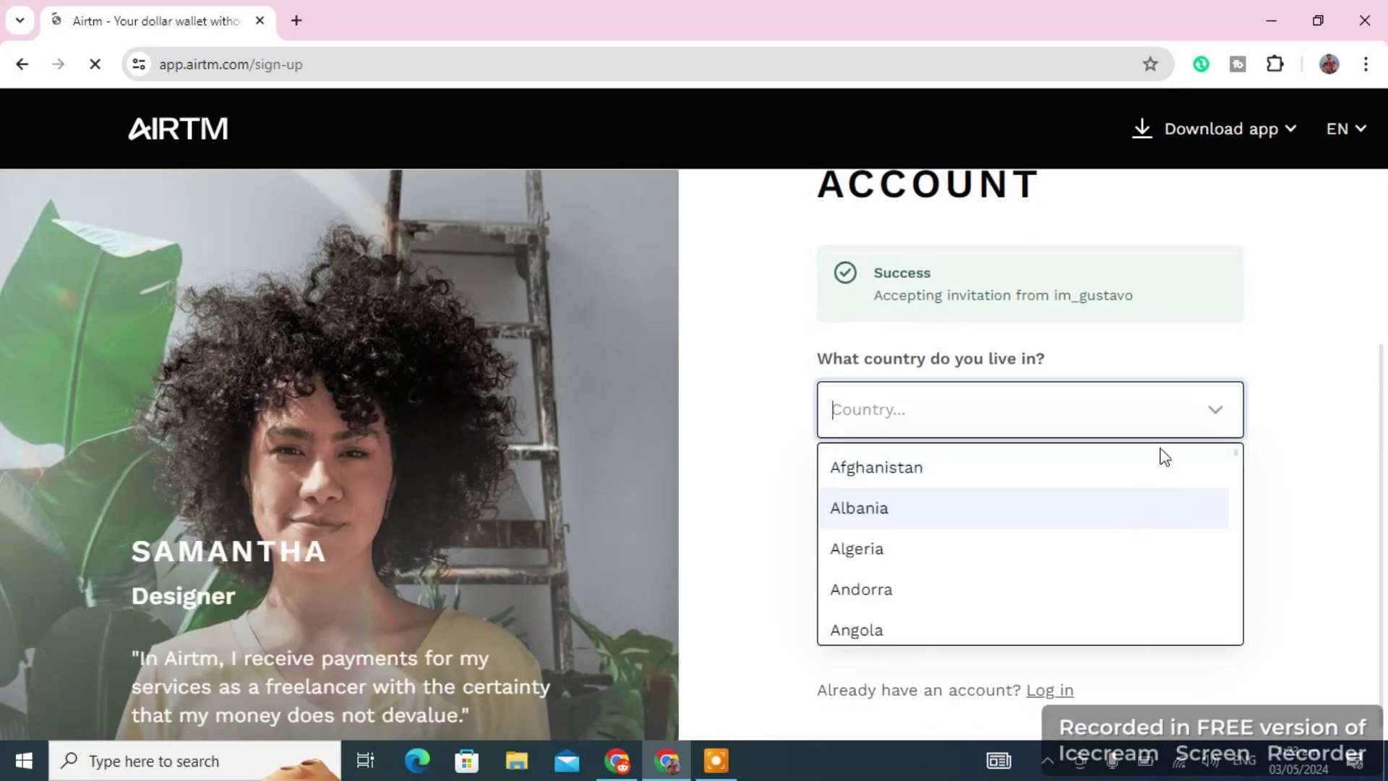
pyautogui.write('pa')
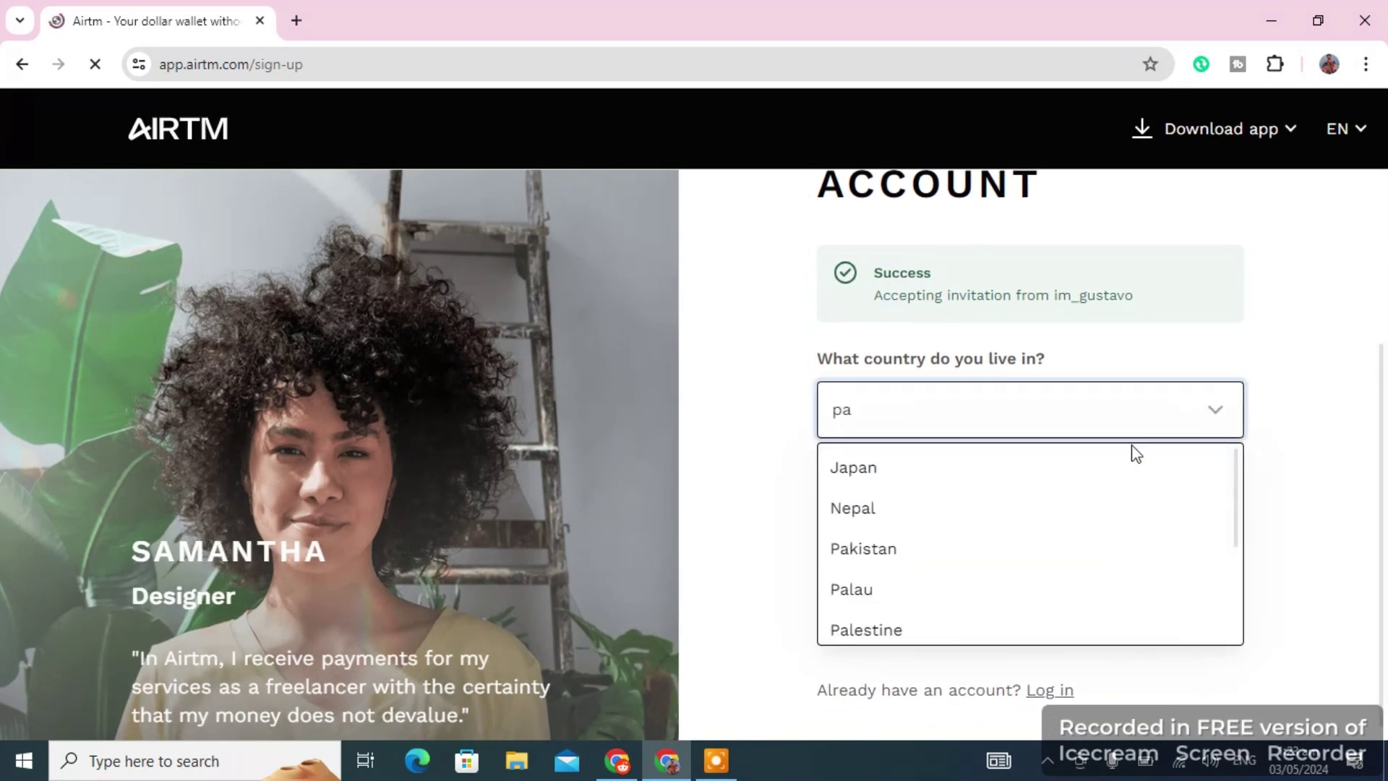
pyautogui.write('kis')
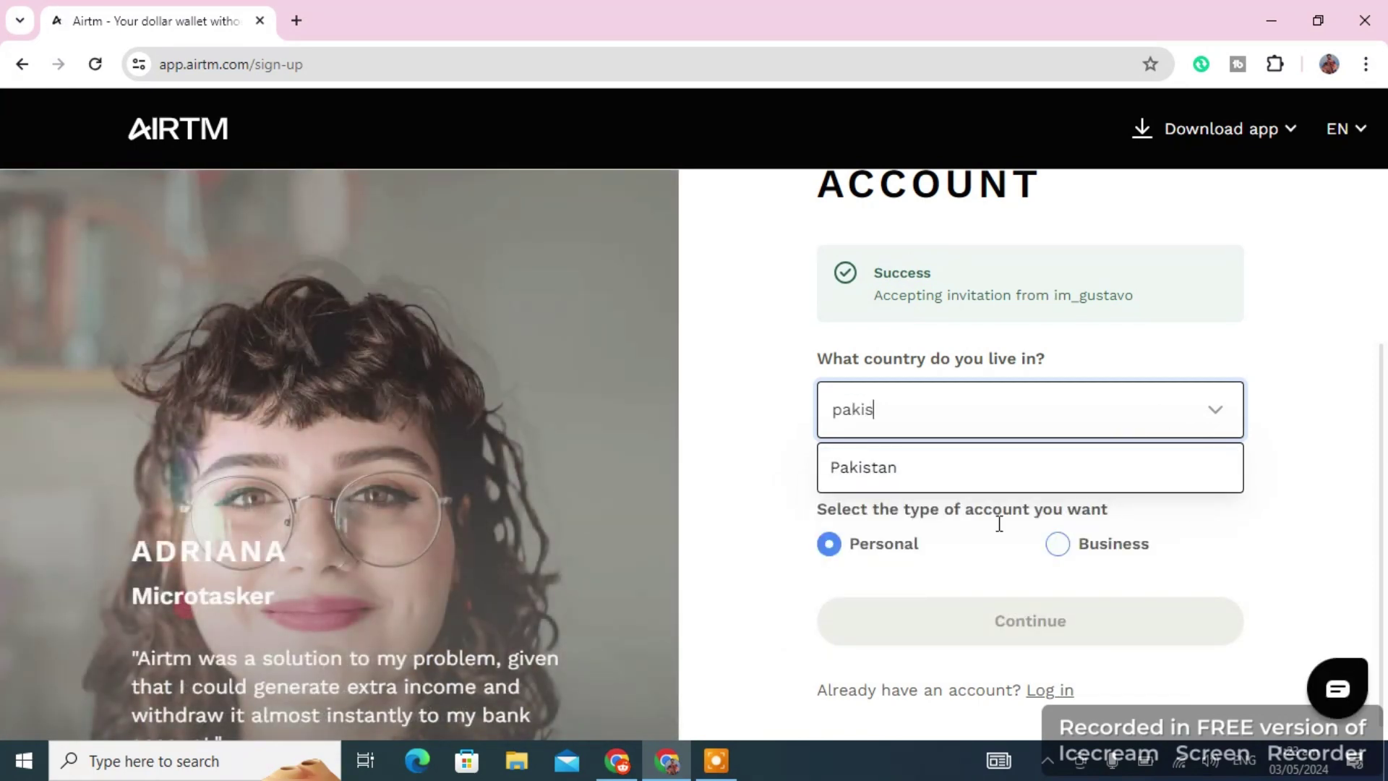
pyautogui.click(961, 470)
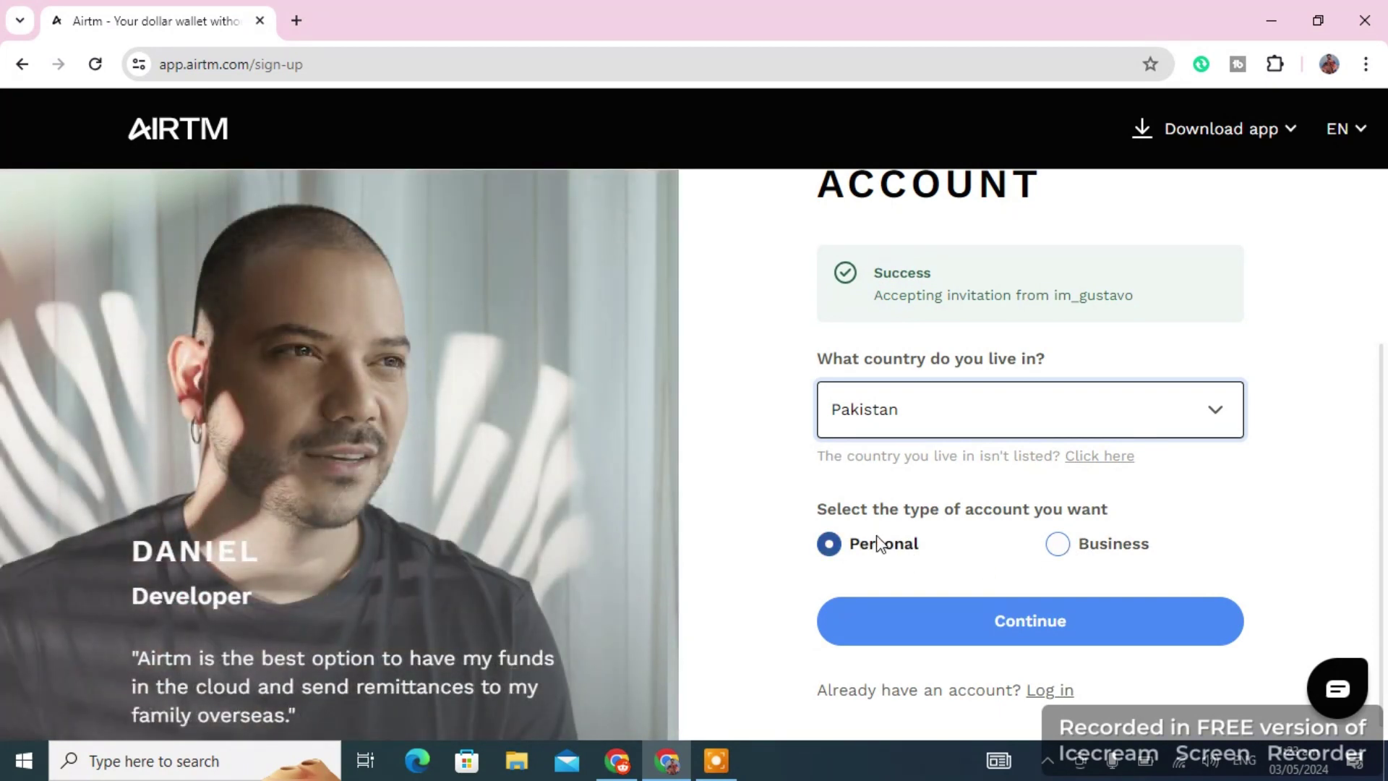
pyautogui.click(1001, 629)
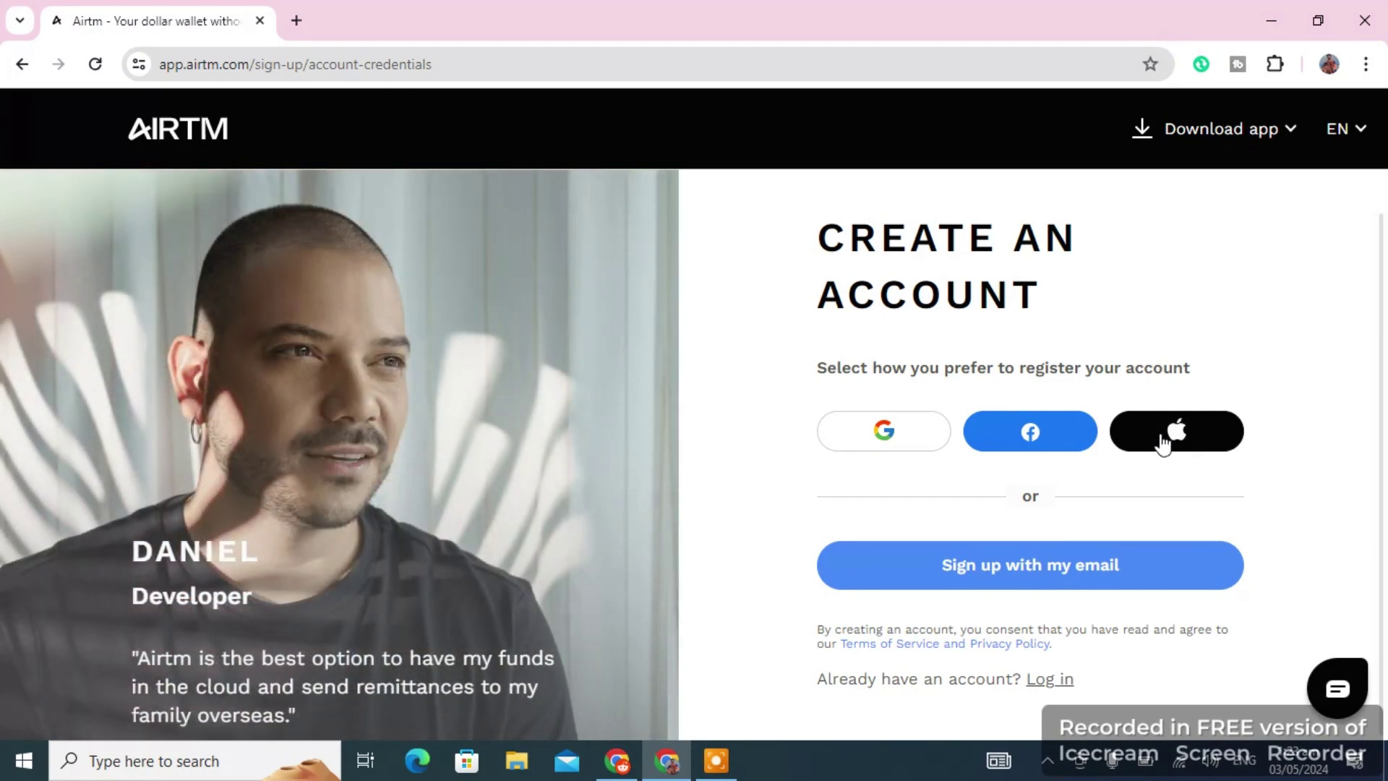
# Sign up with the chosen Google account, confirm it, and open Complete profile from the welcome dialog.
pyautogui.click(911, 438)
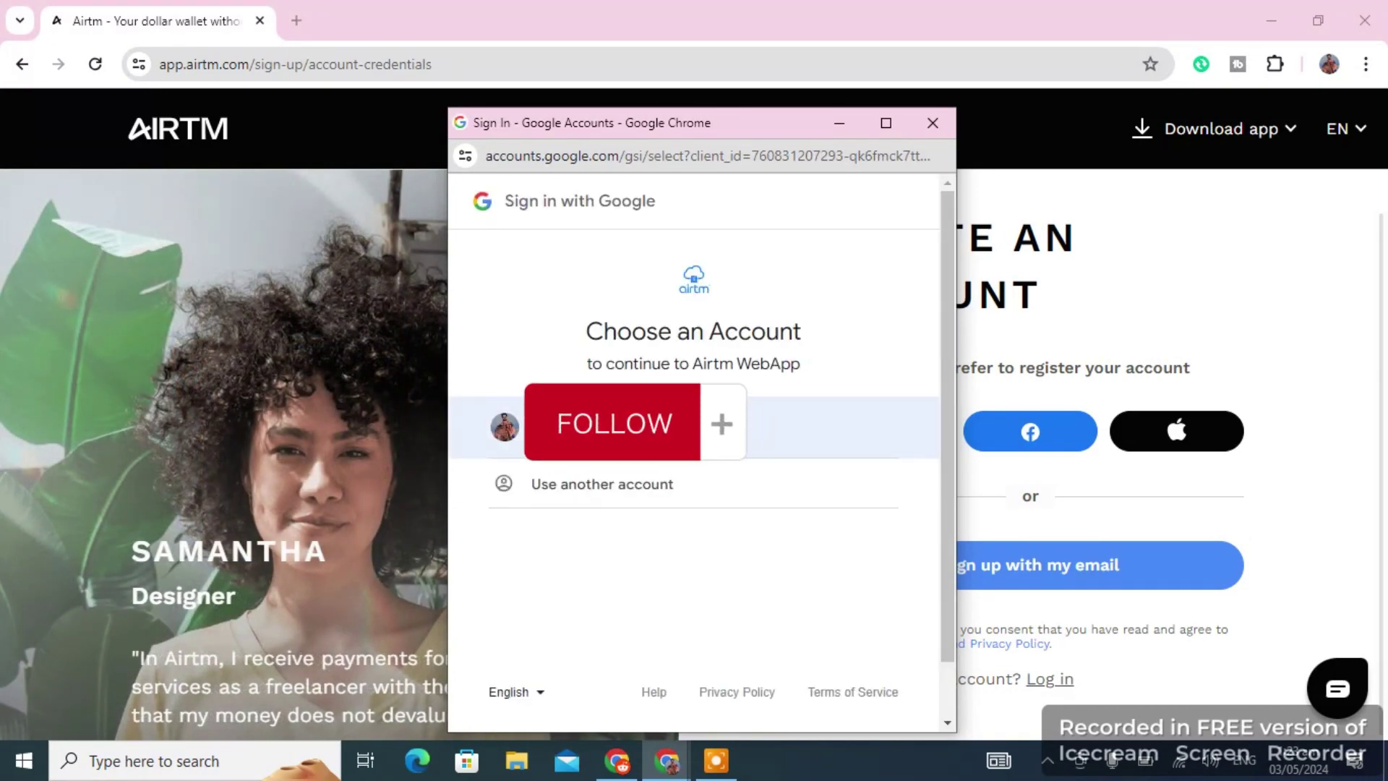
pyautogui.click(723, 434)
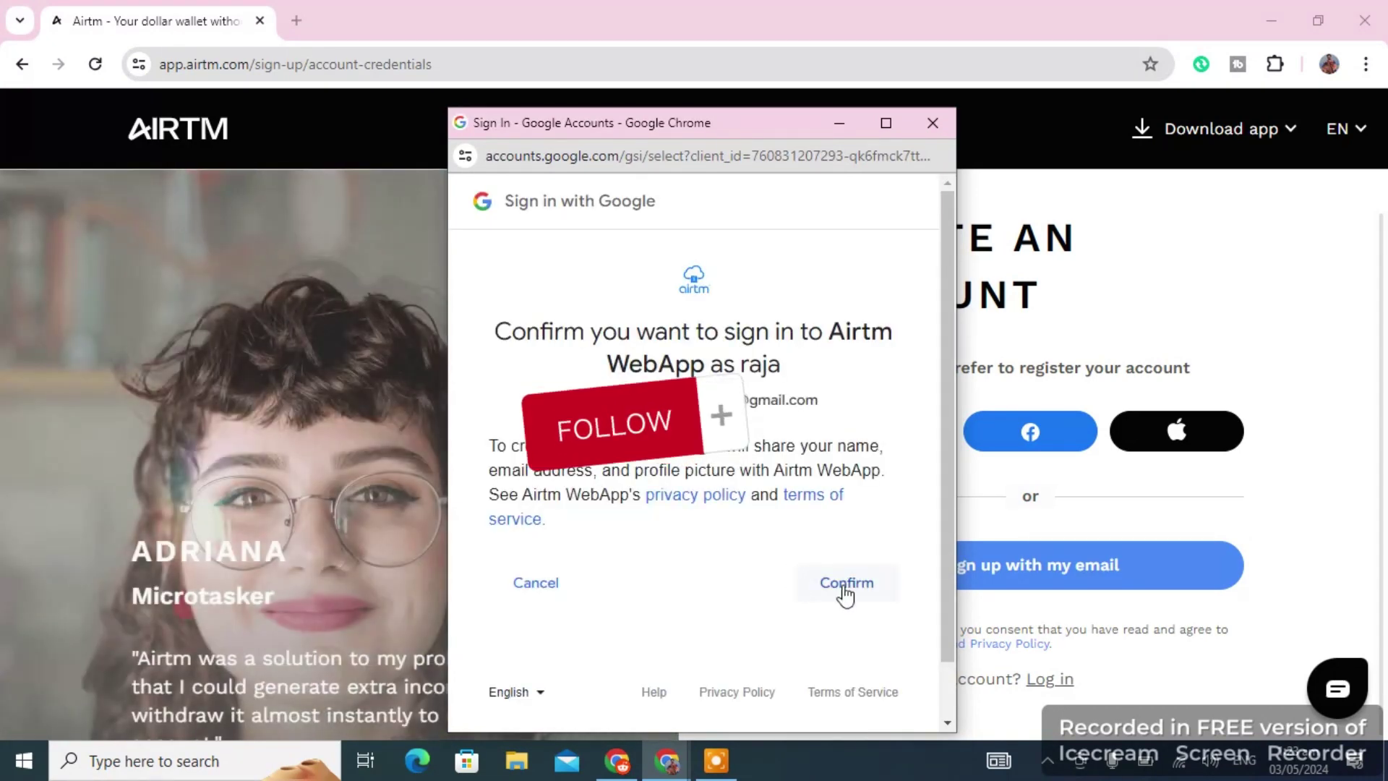
pyautogui.click(843, 584)
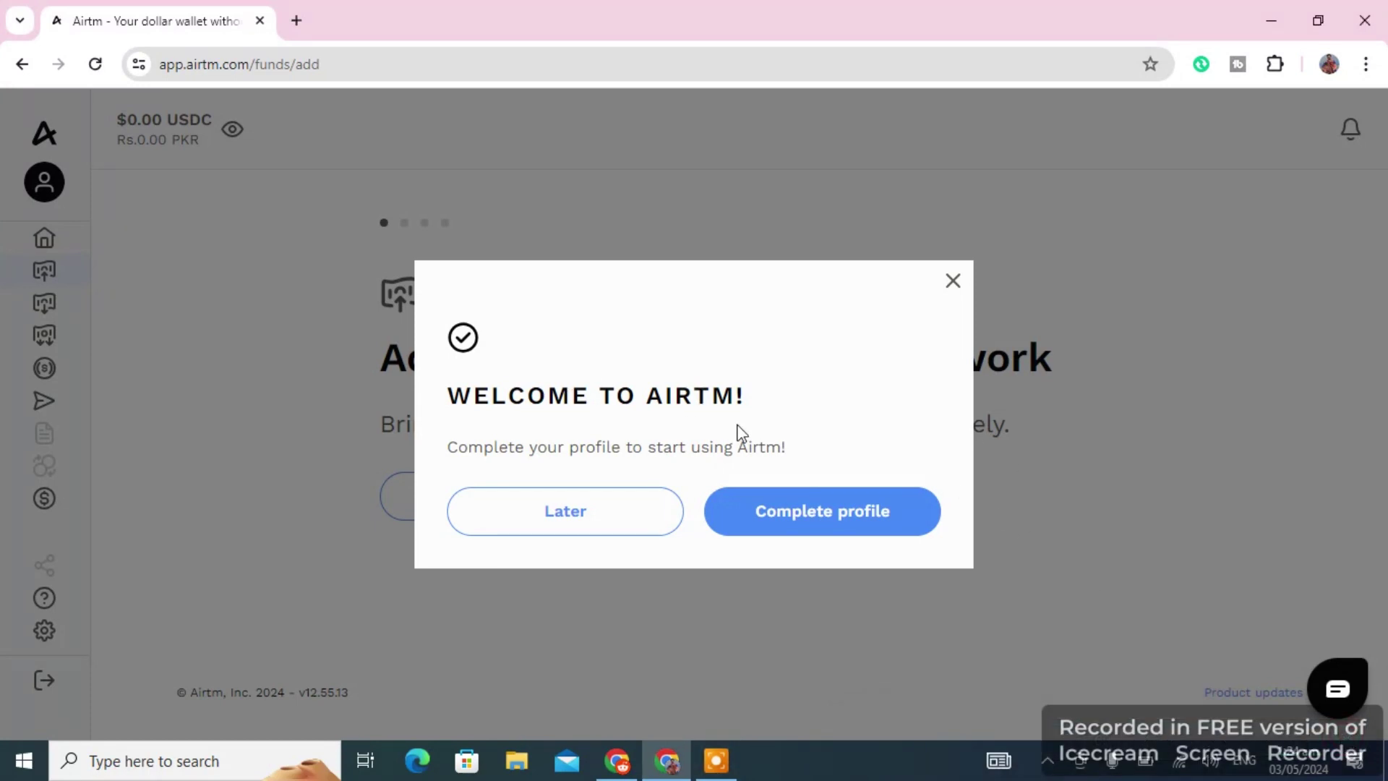
pyautogui.click(797, 527)
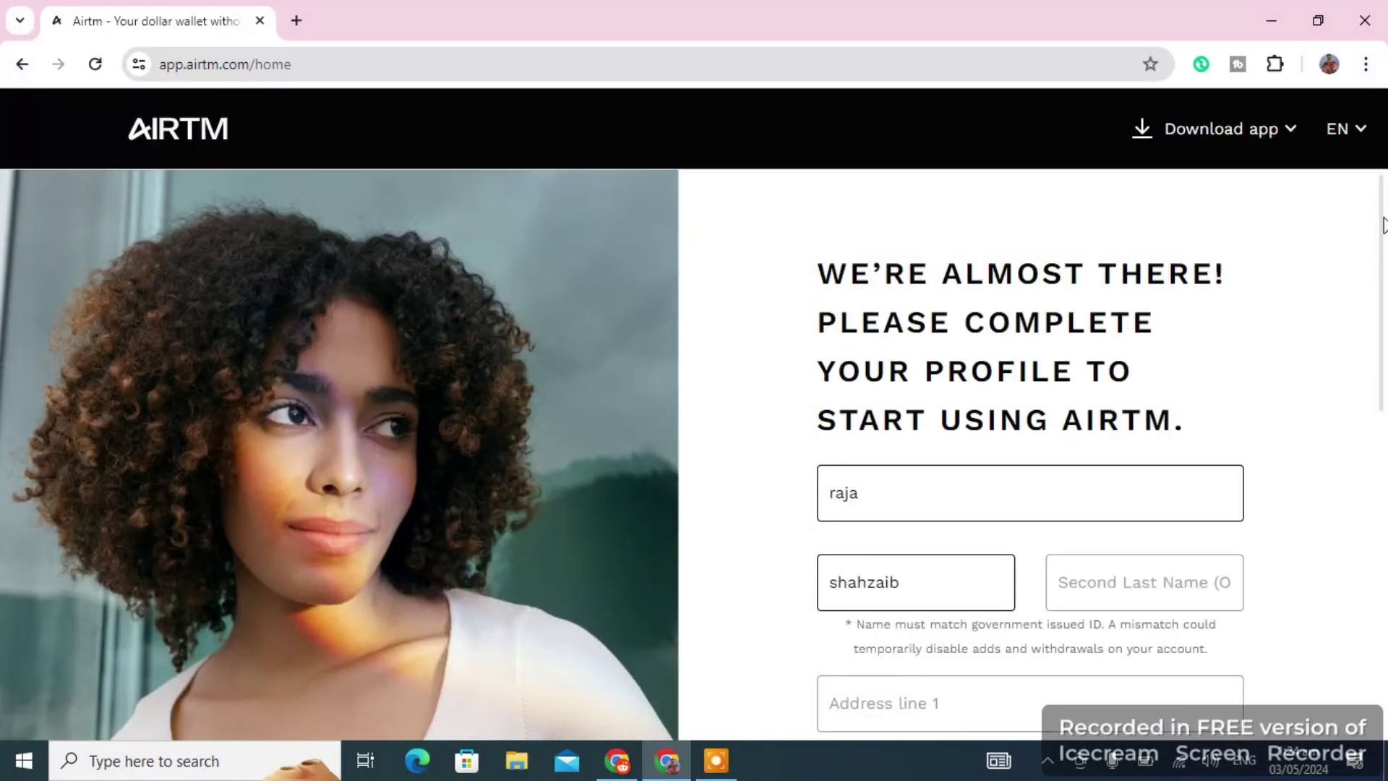
# Clear the prefilled first and last names and type the corrected first and last name.
pyautogui.moveTo(1382, 225); pyautogui.dragTo(1382, 266)
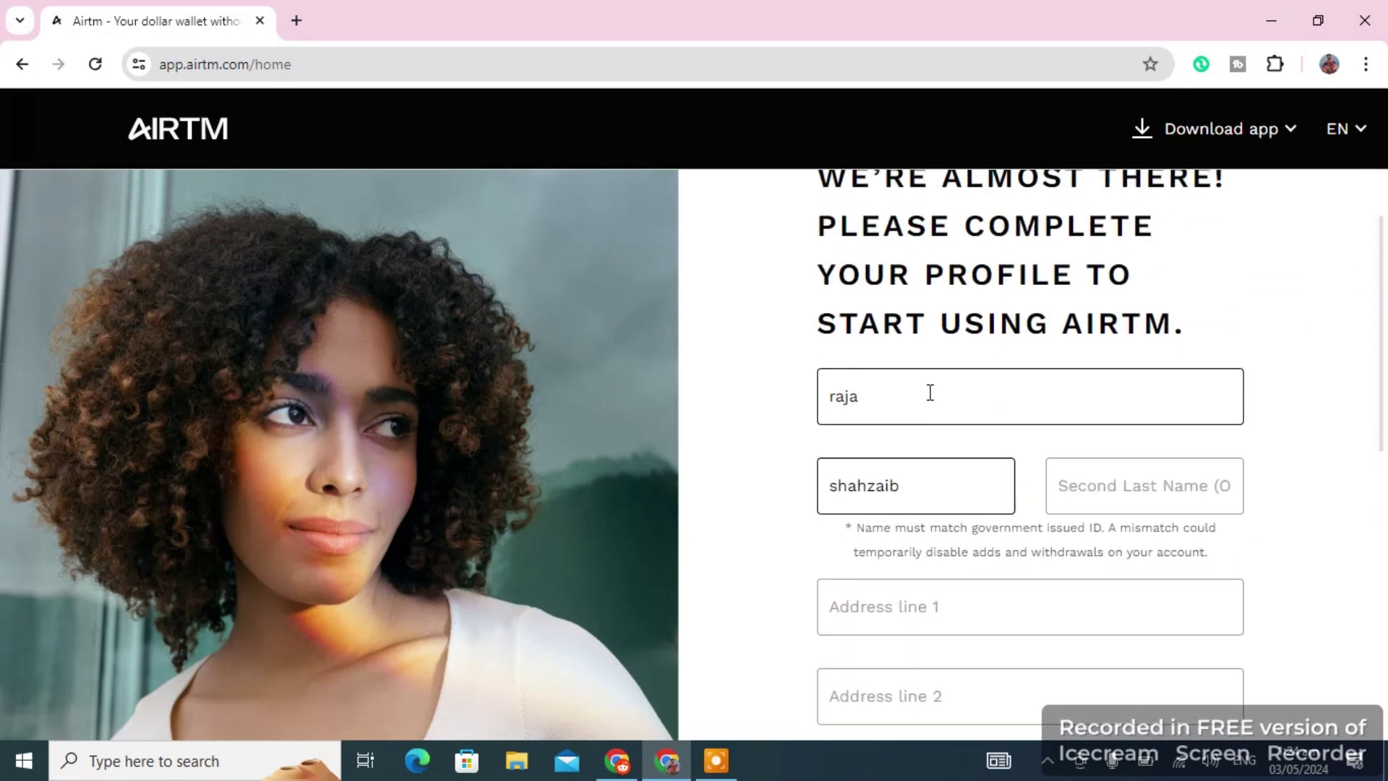
pyautogui.click(1091, 489)
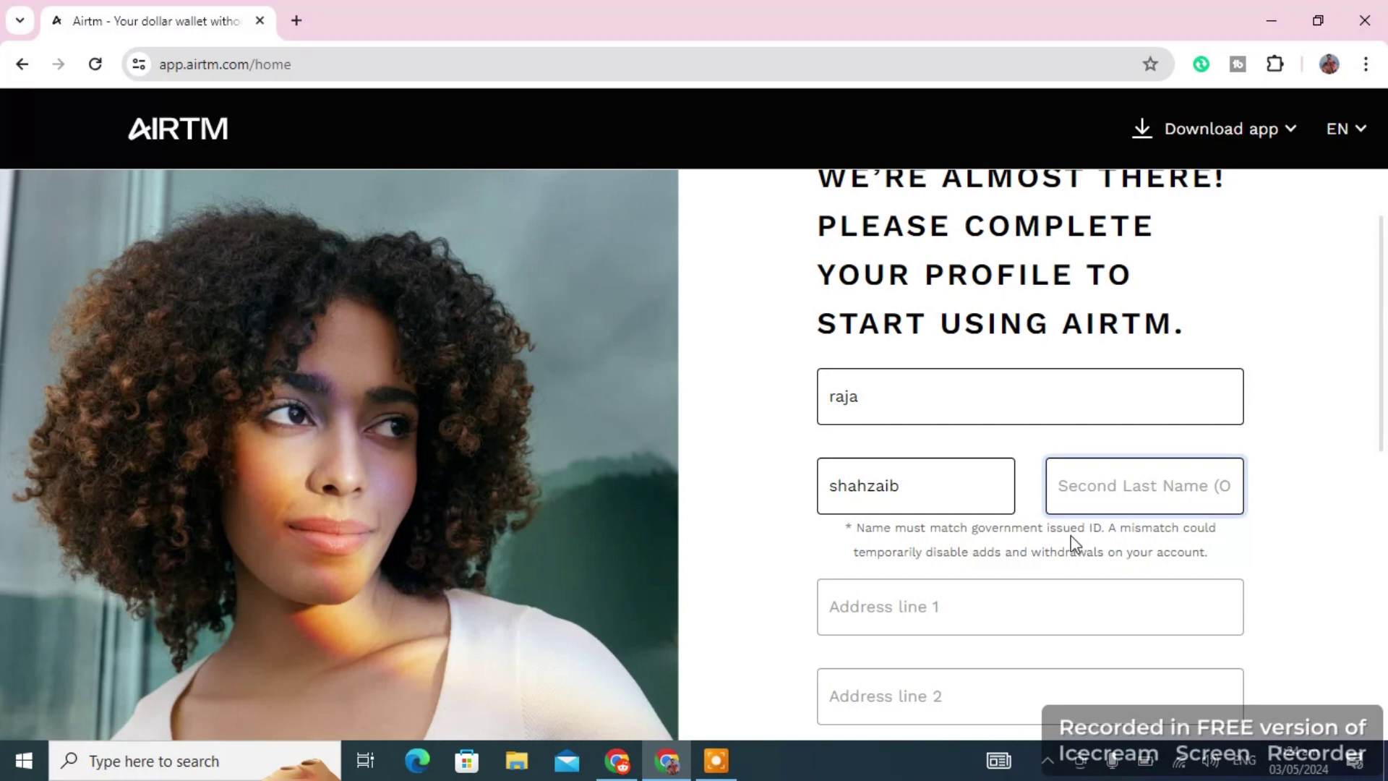
pyautogui.click(914, 391)
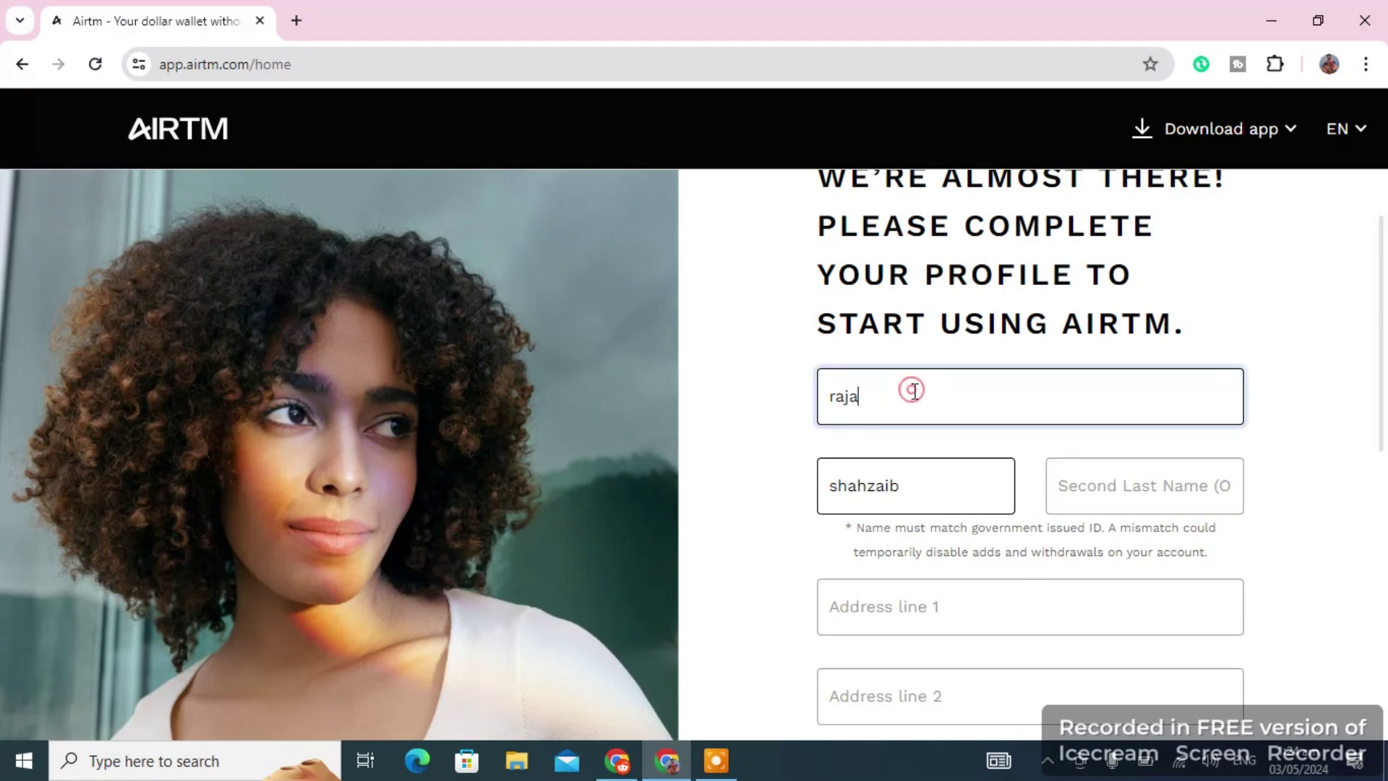
pyautogui.press('BackSpace')
pyautogui.press('BackSpace')
pyautogui.press('BackSpace')
pyautogui.click(911, 486)
pyautogui.press('BackSpace')
pyautogui.press('BackSpace')
pyautogui.press('BackSpace')
pyautogui.press('BackSpace')
pyautogui.press('BackSpace')
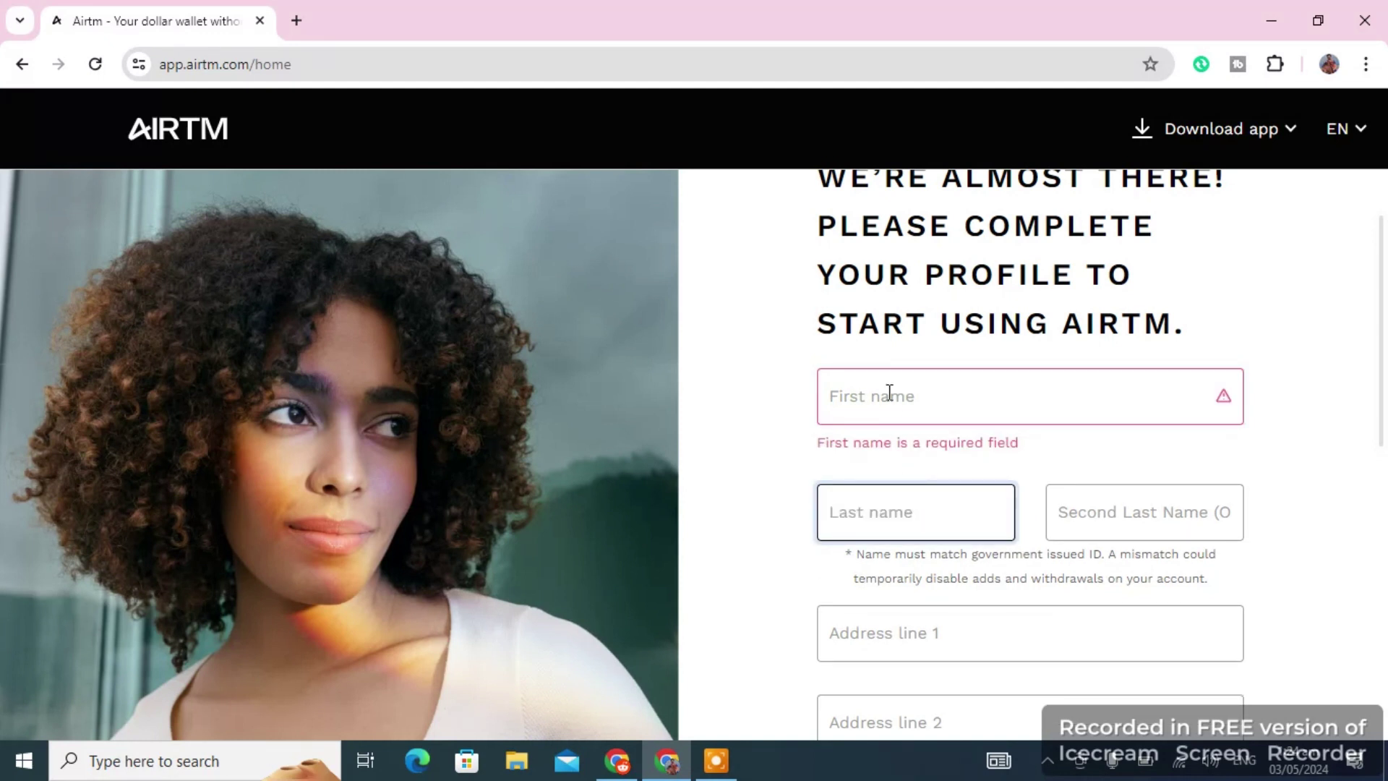
pyautogui.click(890, 391)
pyautogui.write('shah')
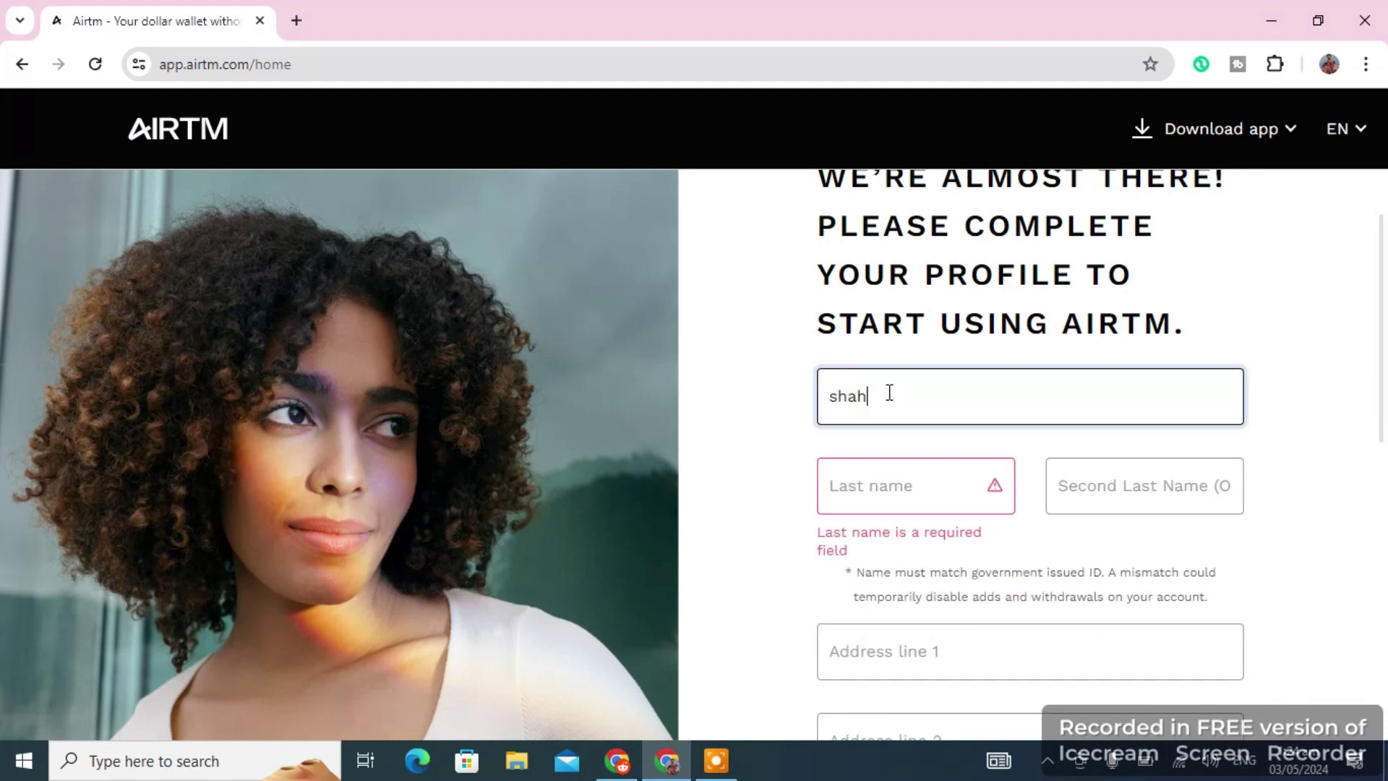
pyautogui.click(880, 492)
pyautogui.write('zaib')
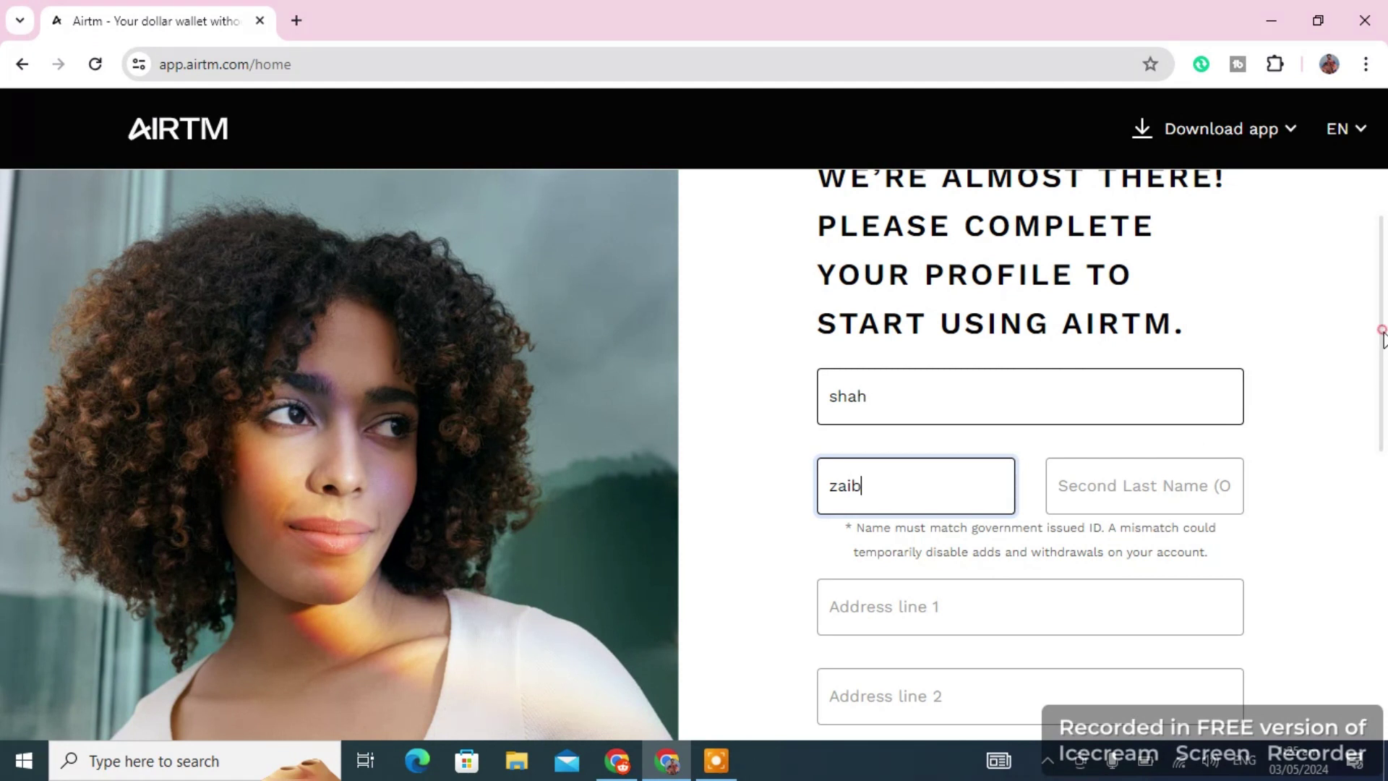
pyautogui.scroll(-2, 1383, 338)
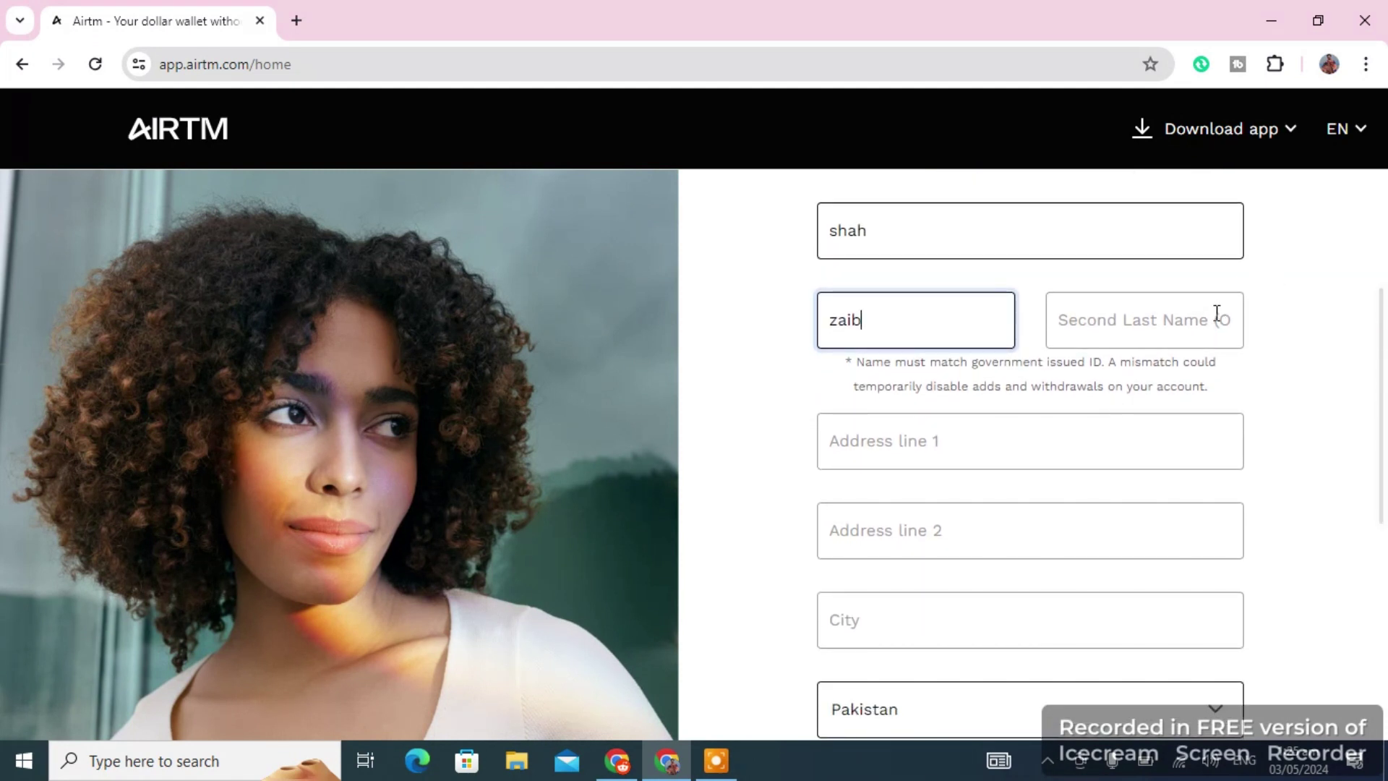
# Fill in the first address line, the city, and 'pakistan' as the state.
pyautogui.click(957, 446)
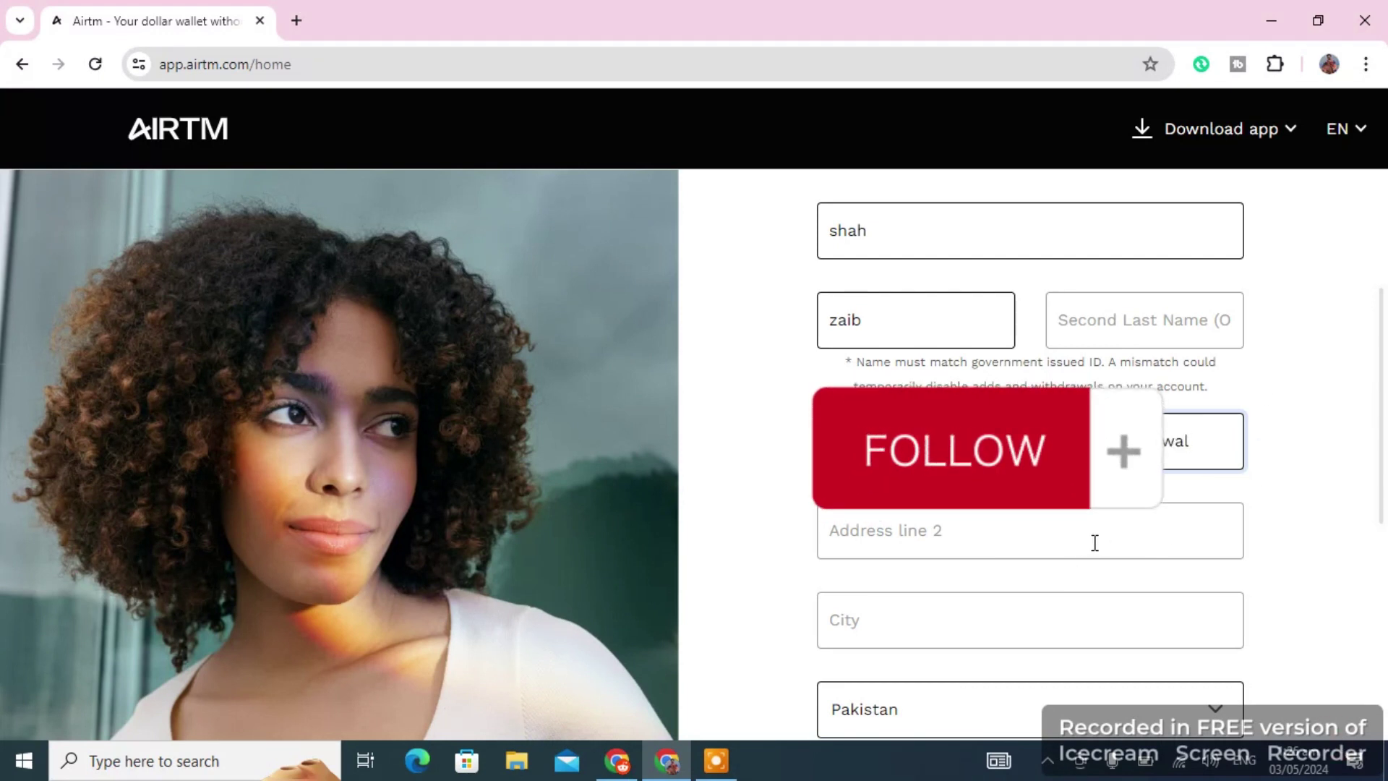
pyautogui.click(979, 633)
pyautogui.write('chakwal')
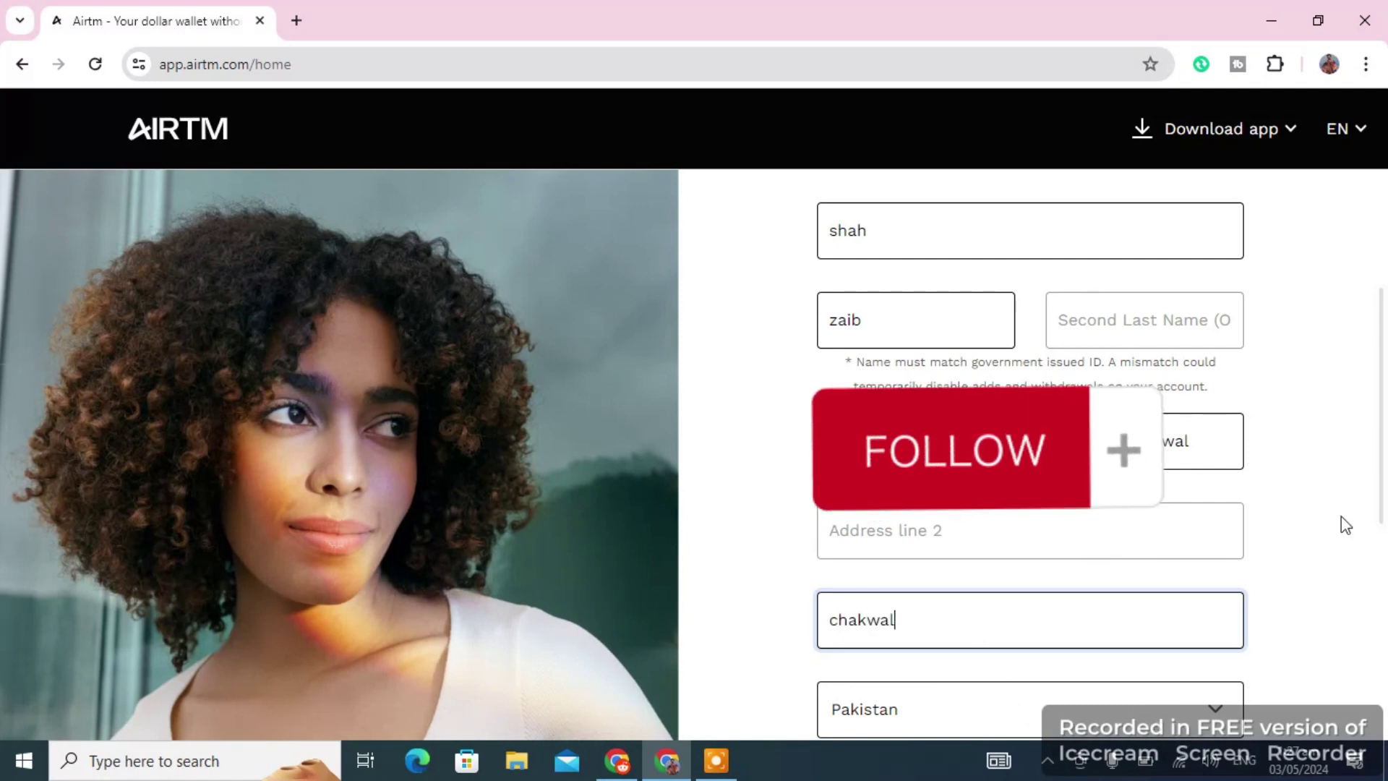
pyautogui.scroll(-6, 1384, 447)
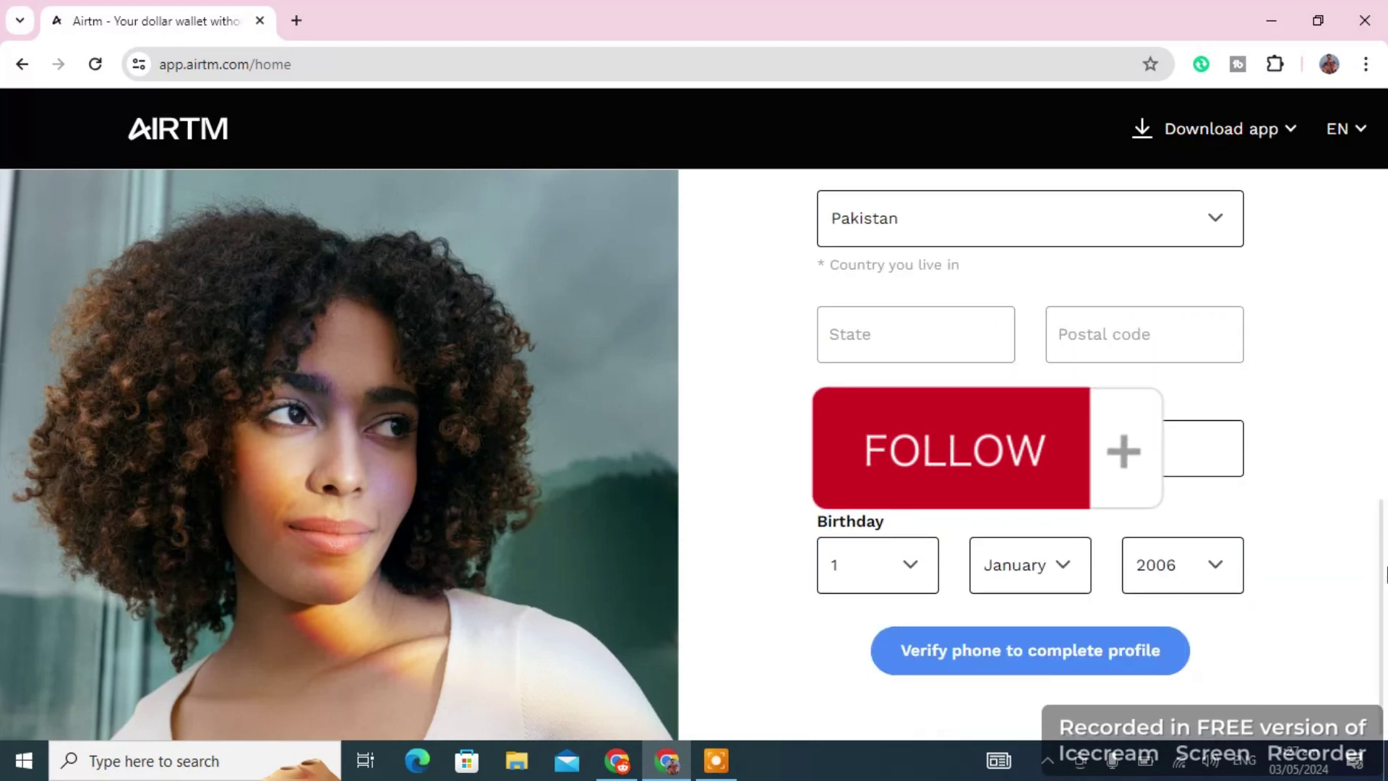
pyautogui.click(919, 339)
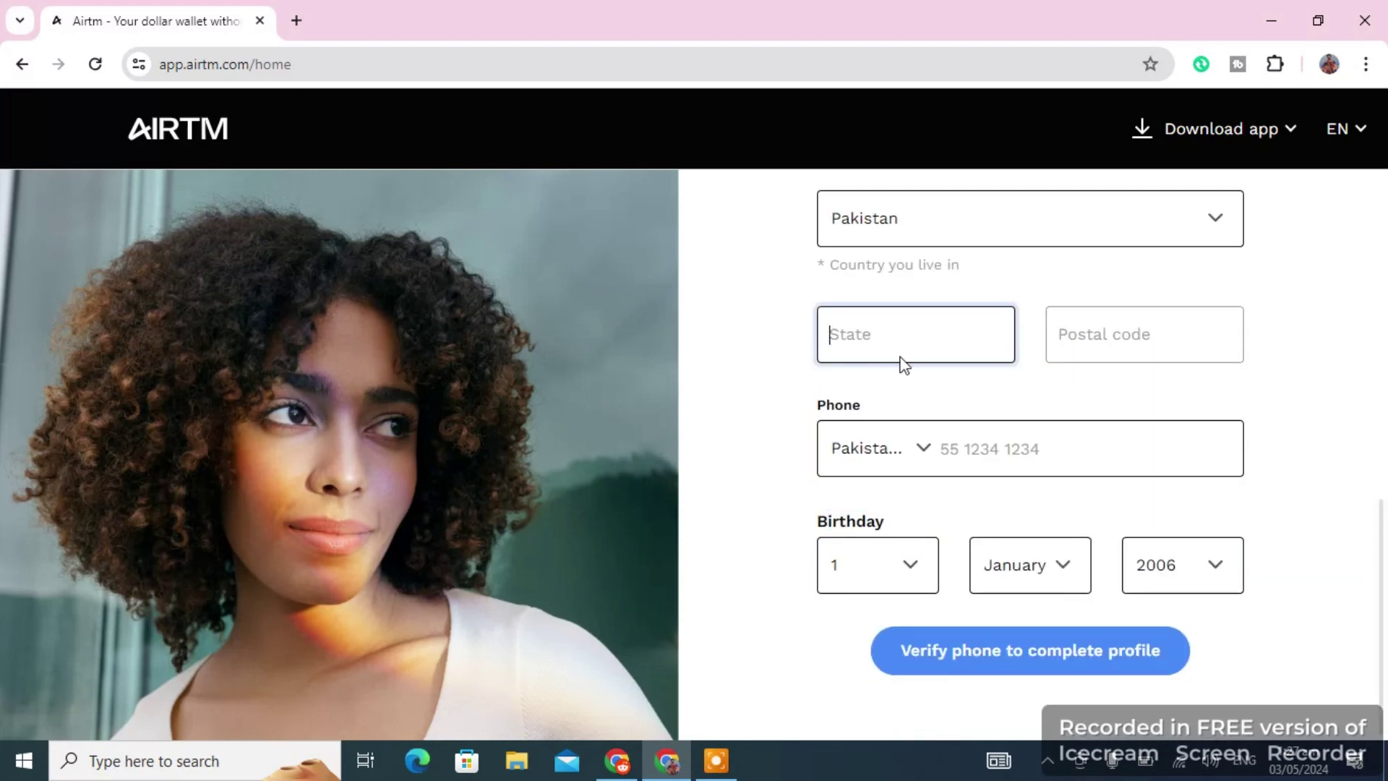
pyautogui.write('pakistan')
pyautogui.click(1135, 337)
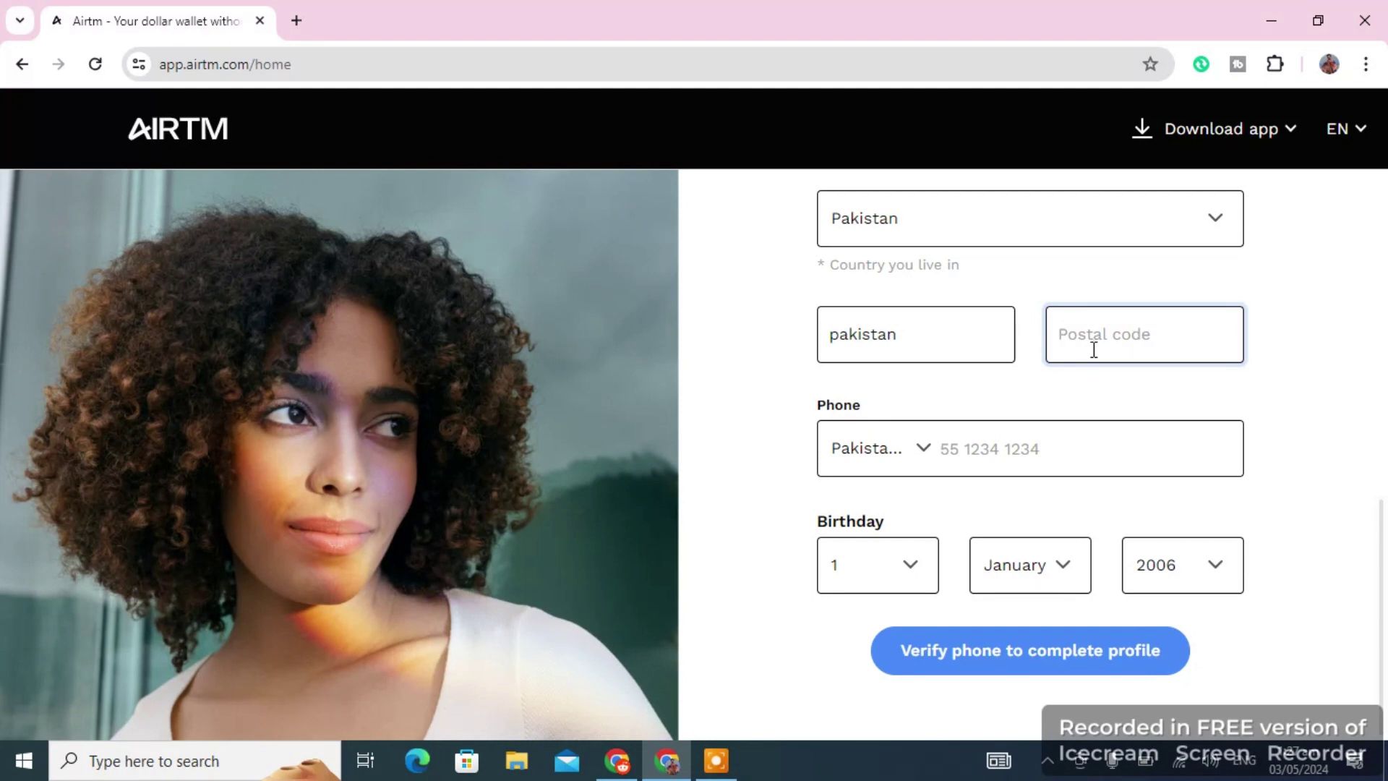
# In a new tab, dismiss the ad privacy notice, search the city's postal code, and return to Airtm.
pyautogui.click(299, 19)
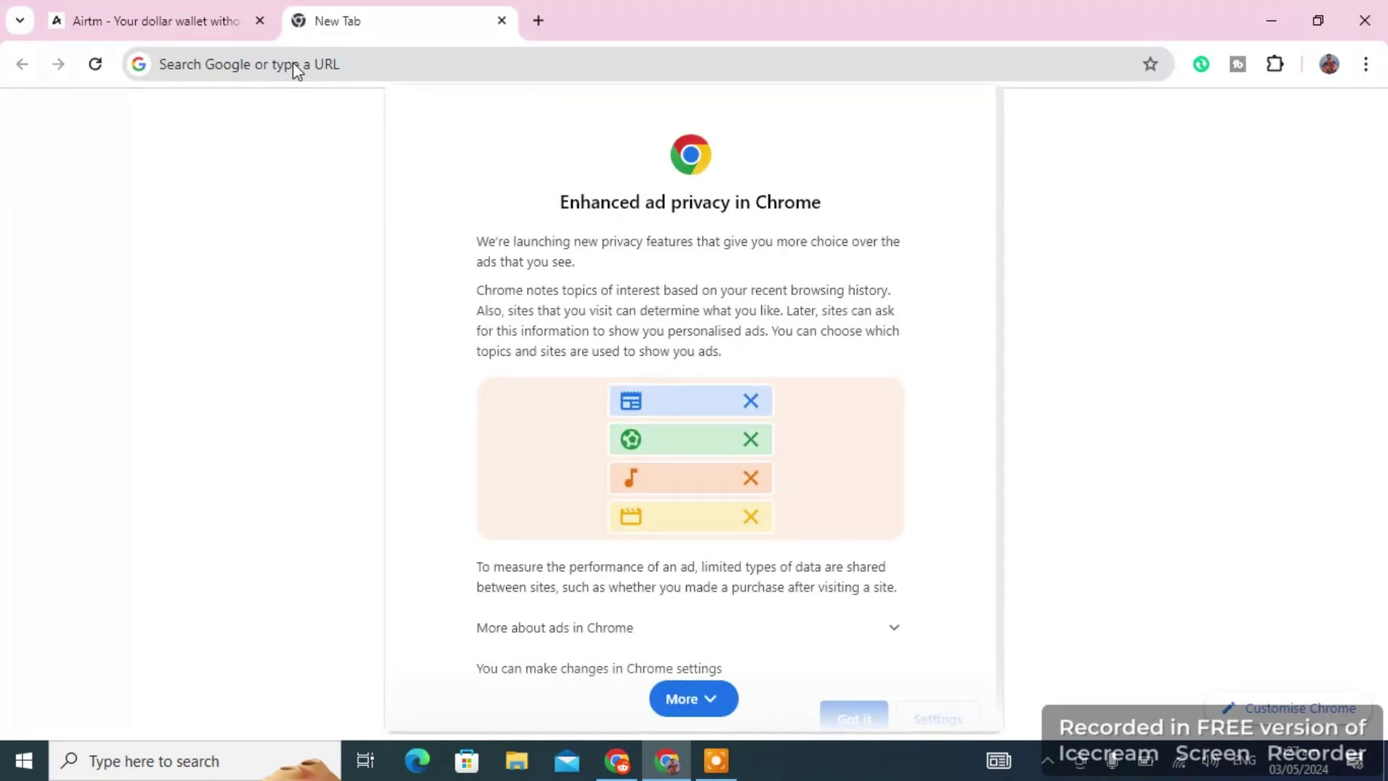
pyautogui.click(700, 700)
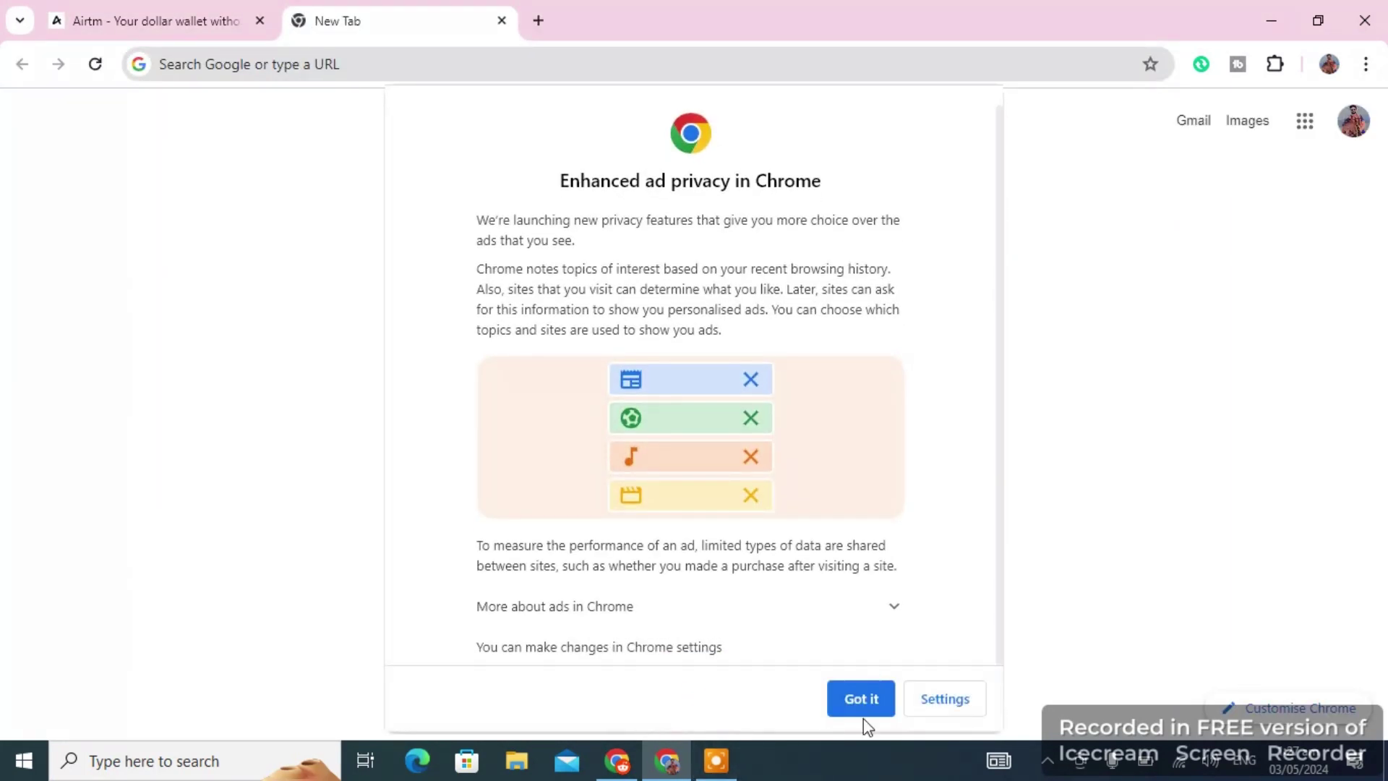
pyautogui.click(863, 700)
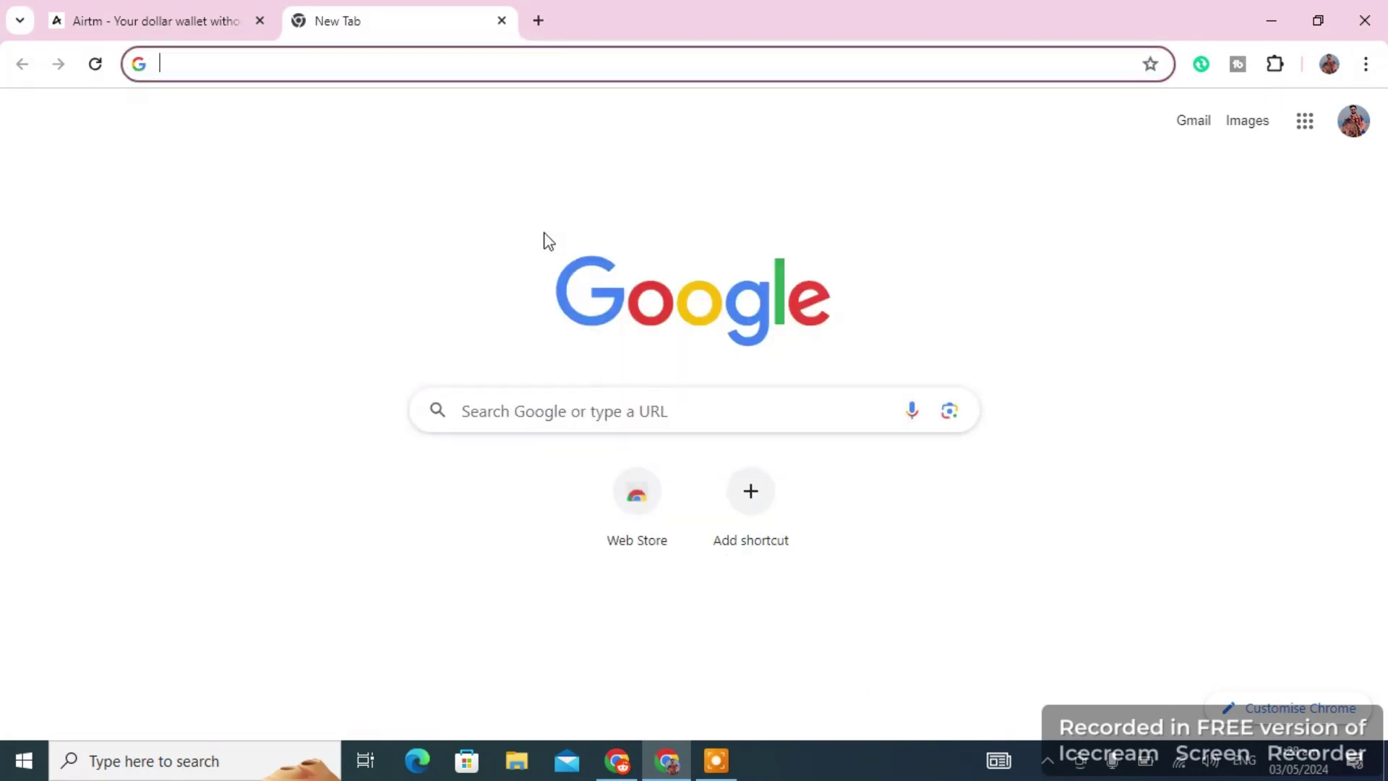
pyautogui.write('chkawal')
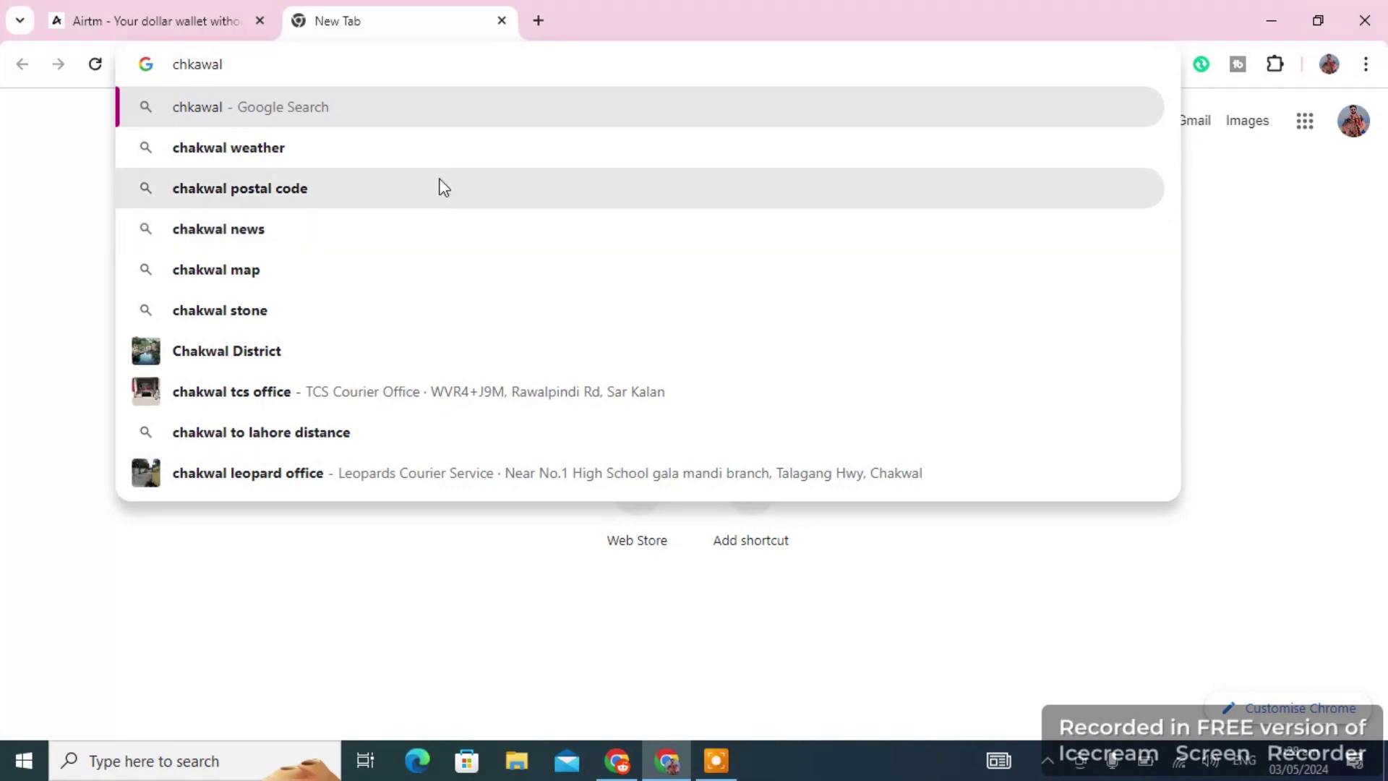
pyautogui.click(441, 185)
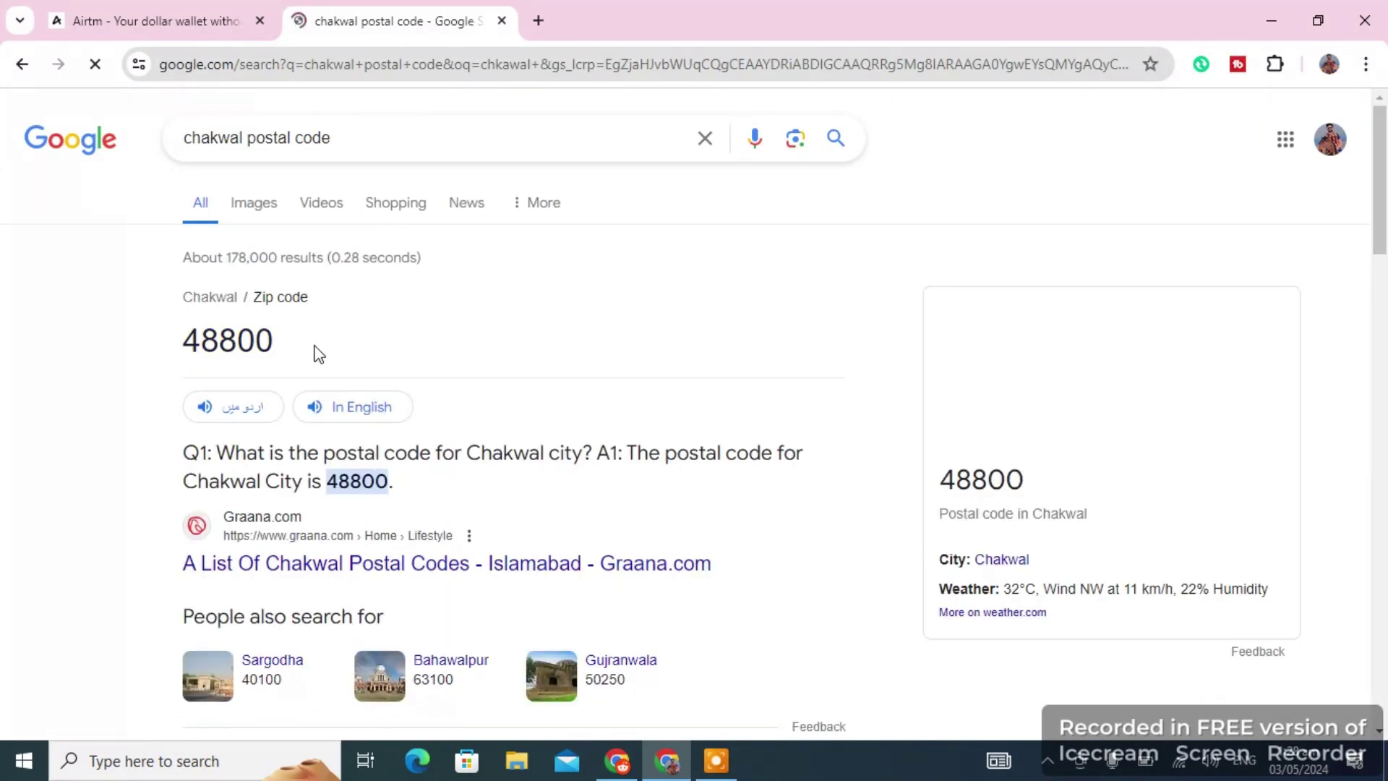
pyautogui.click(159, 8)
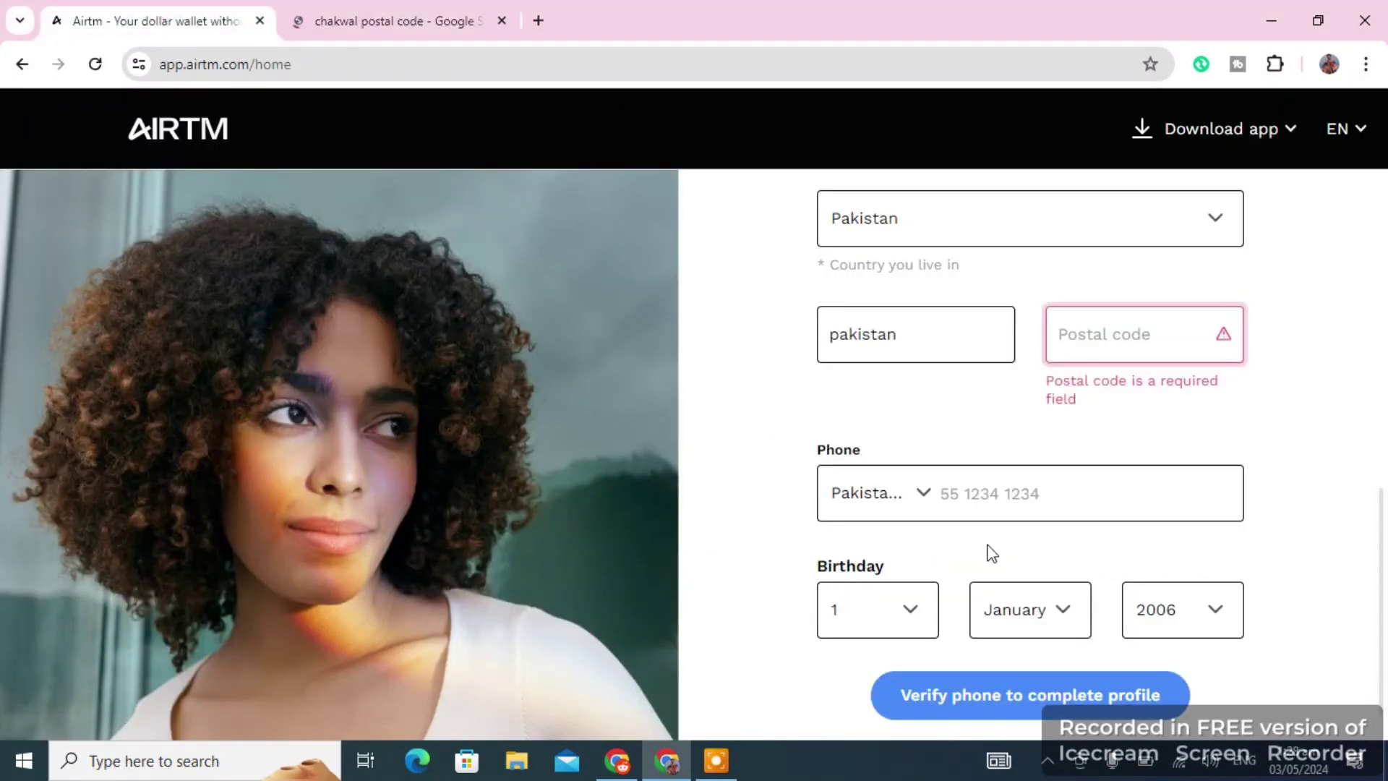
# Enter the postal code and the phone number, then open the birthday day dropdown.
pyautogui.click(1100, 356)
pyautogui.write('48800')
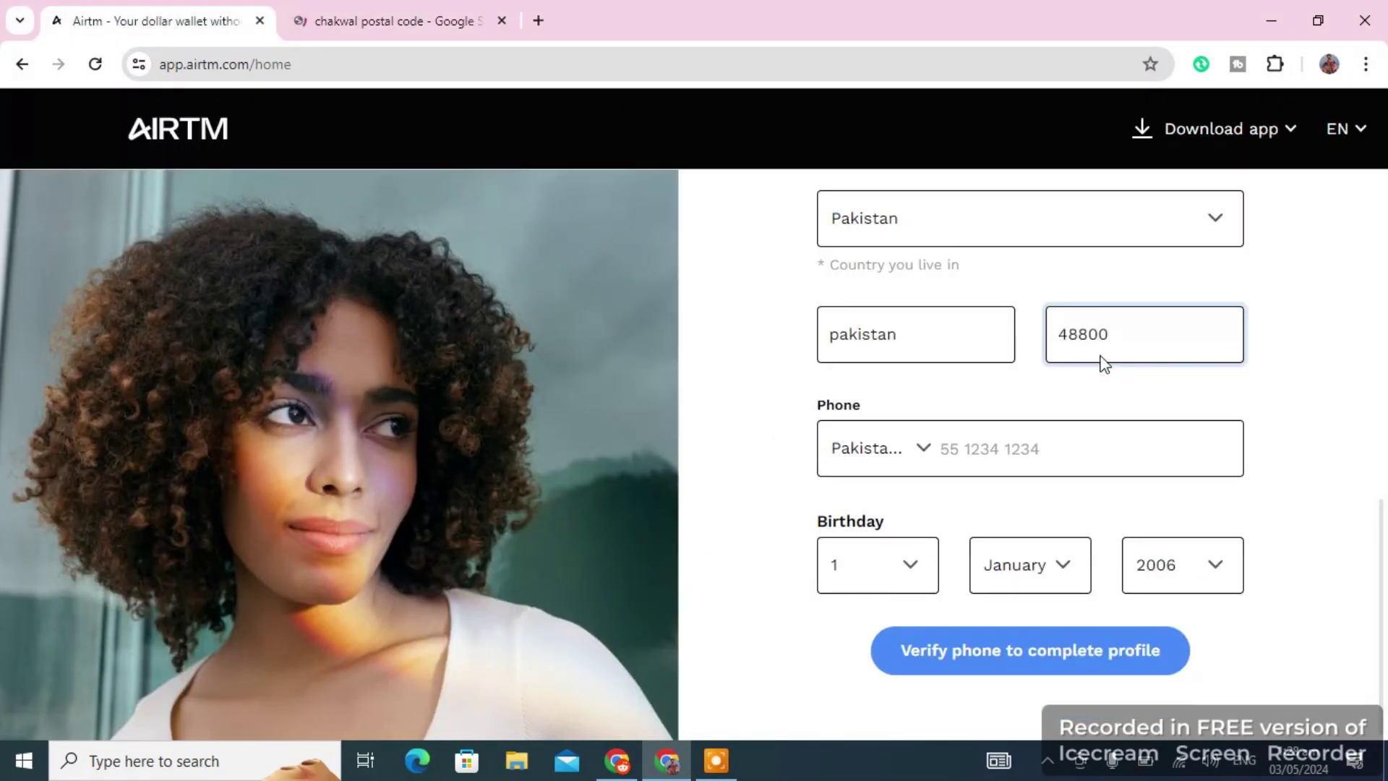
pyautogui.click(1047, 455)
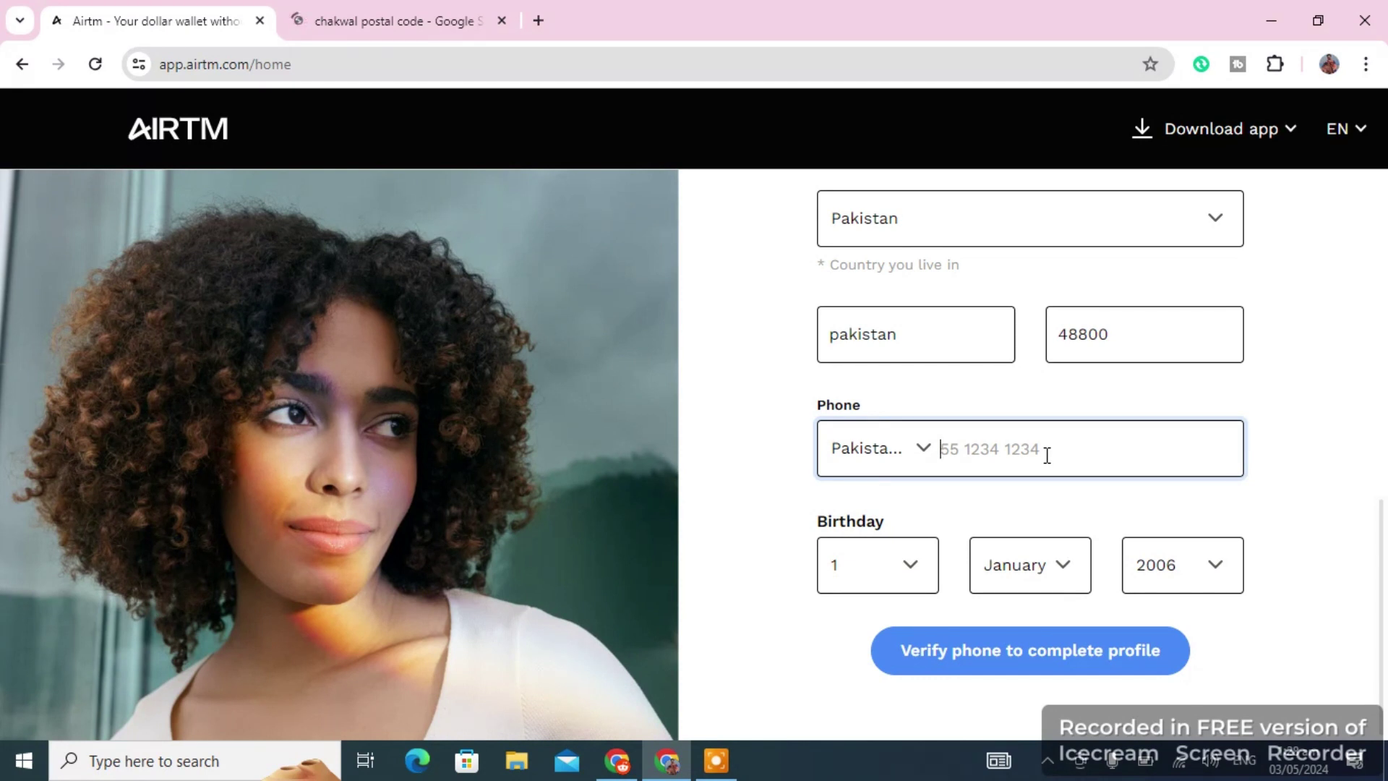
pyautogui.click(995, 421)
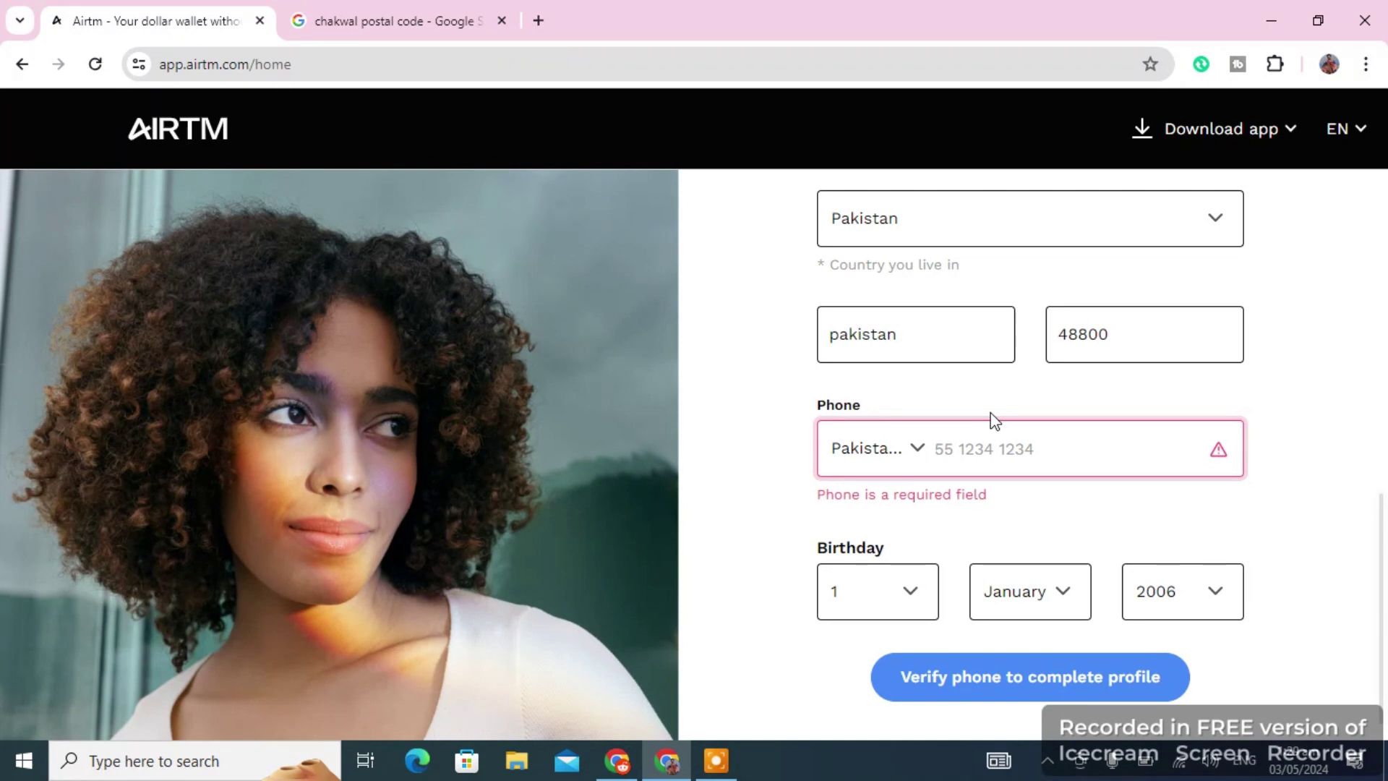
pyautogui.write('3')
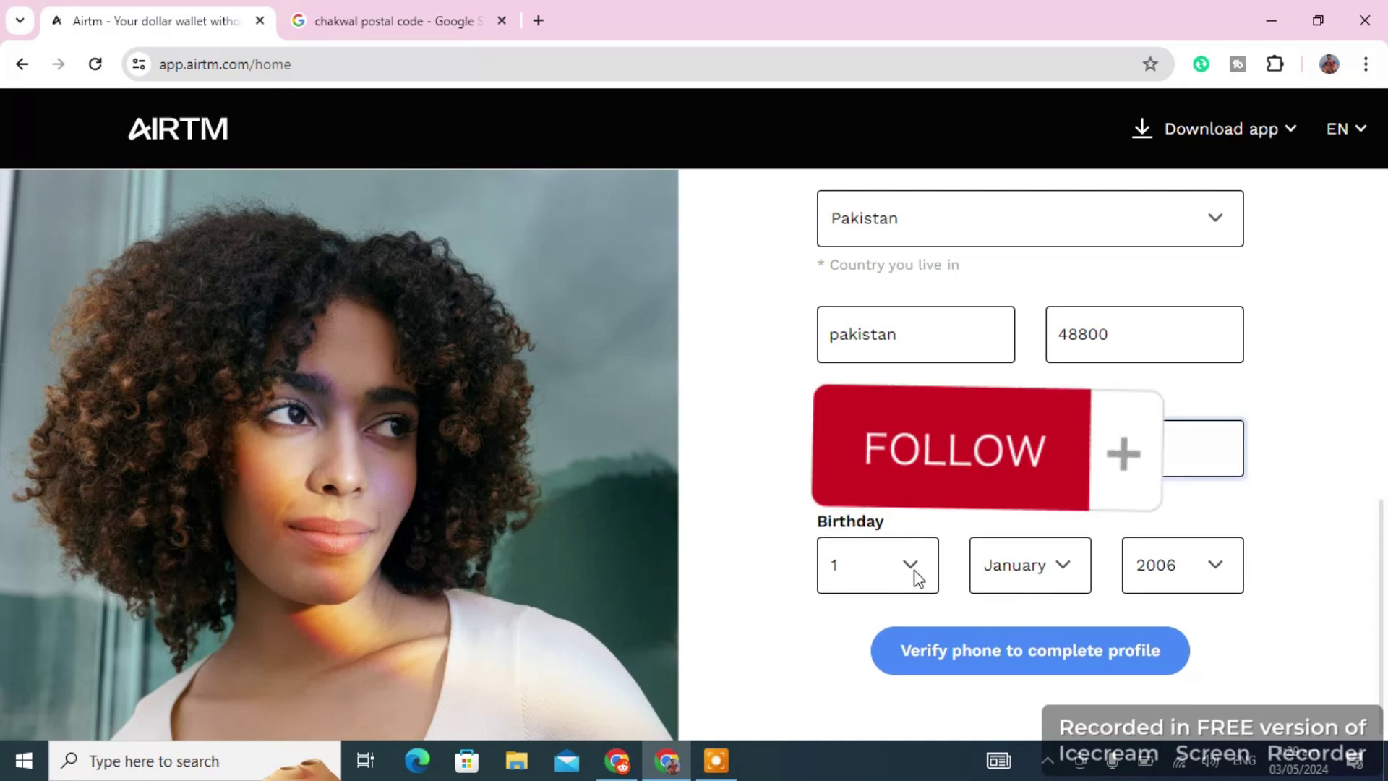
pyautogui.click(913, 567)
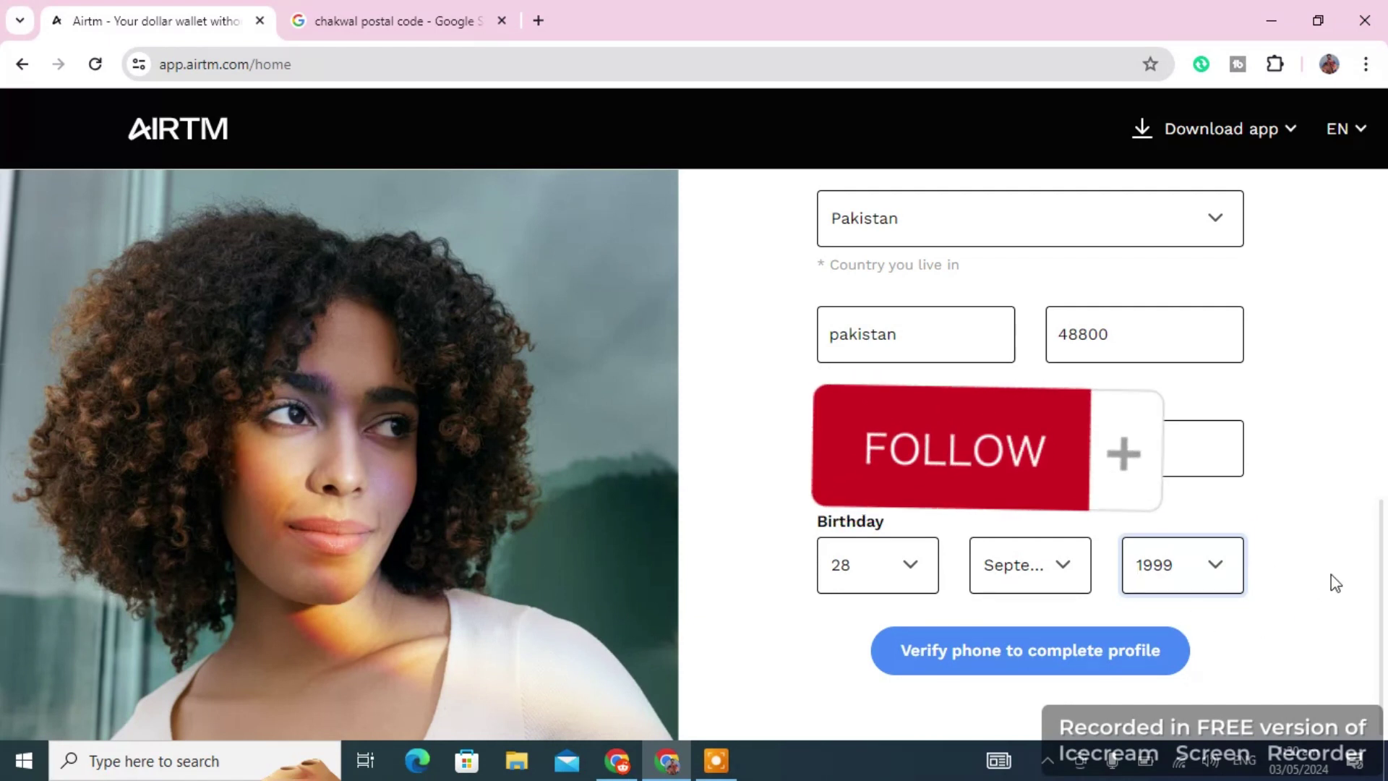
# Request phone verification via WhatsApp, then enter and submit the six-digit code.
pyautogui.click(1088, 653)
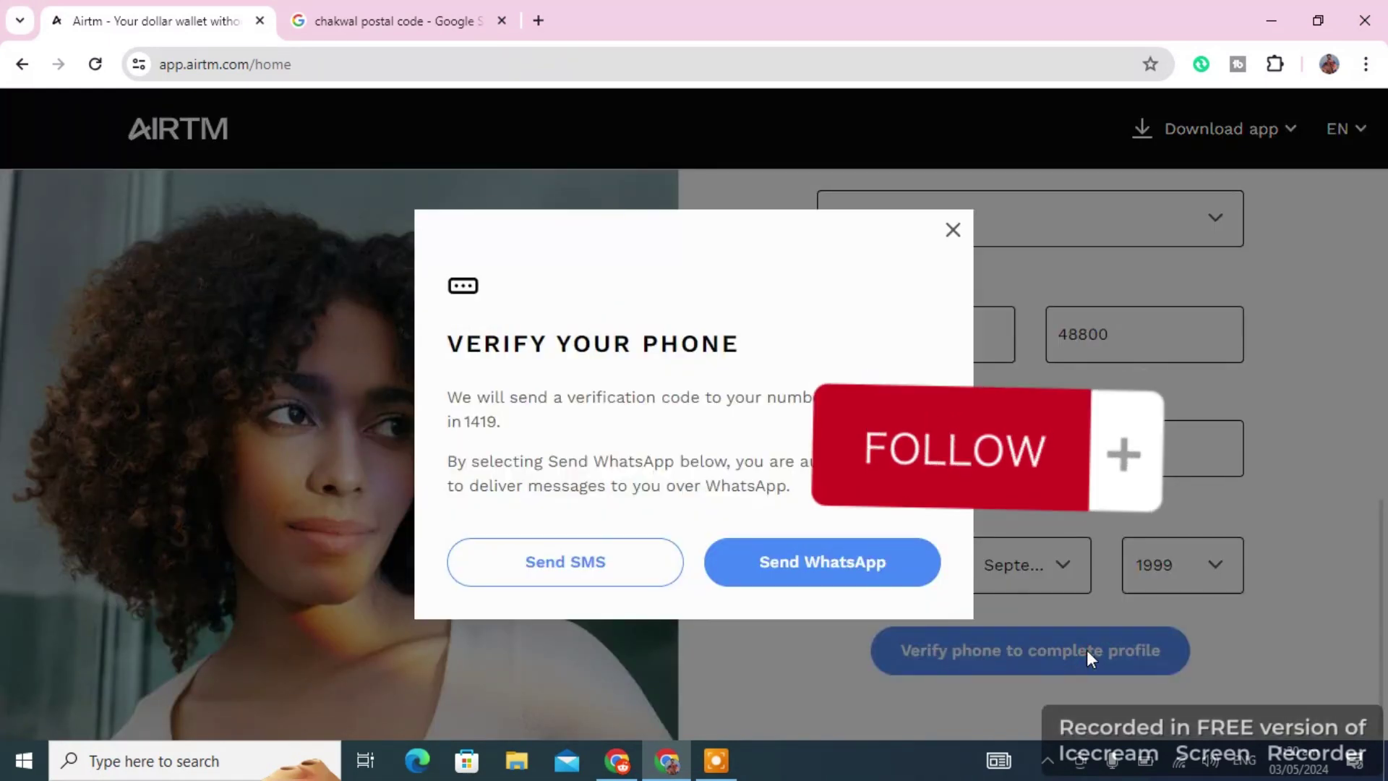
pyautogui.click(810, 570)
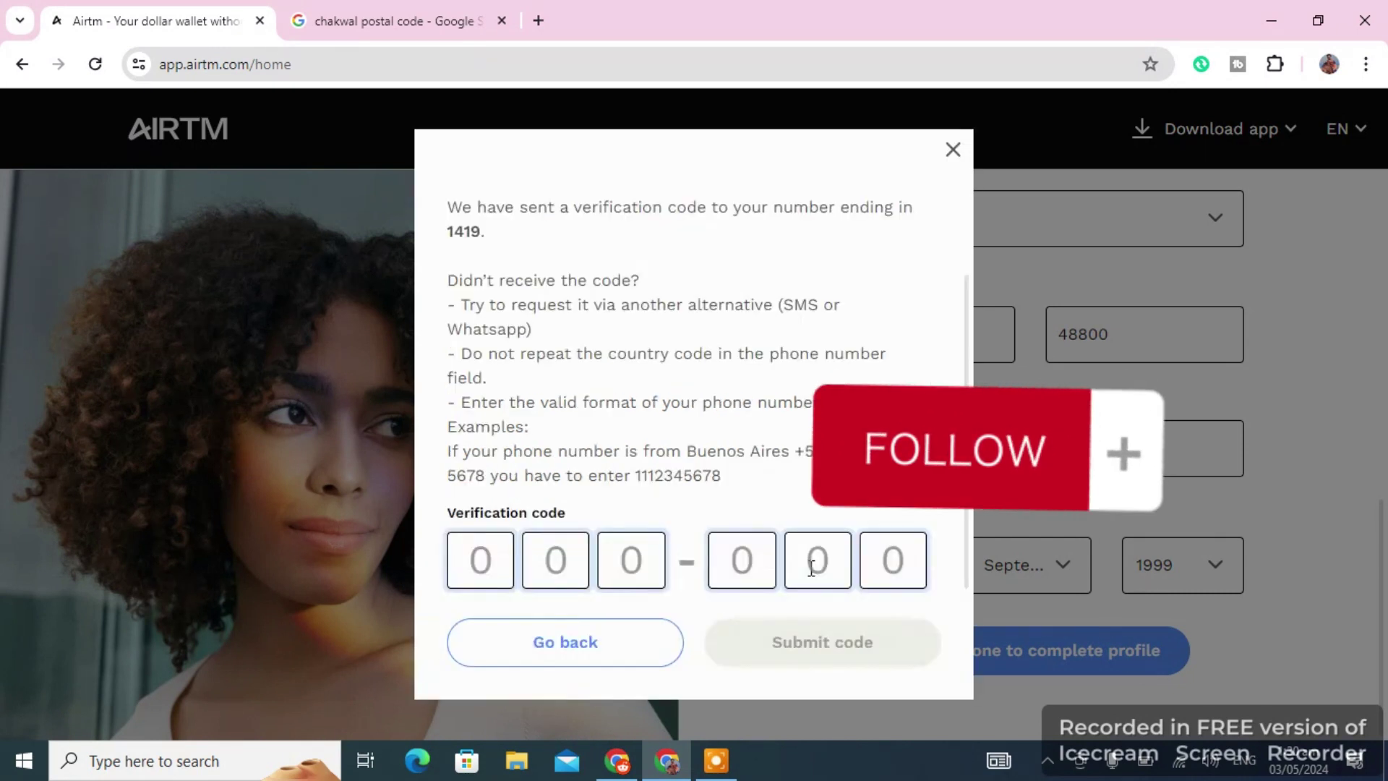
pyautogui.click(478, 557)
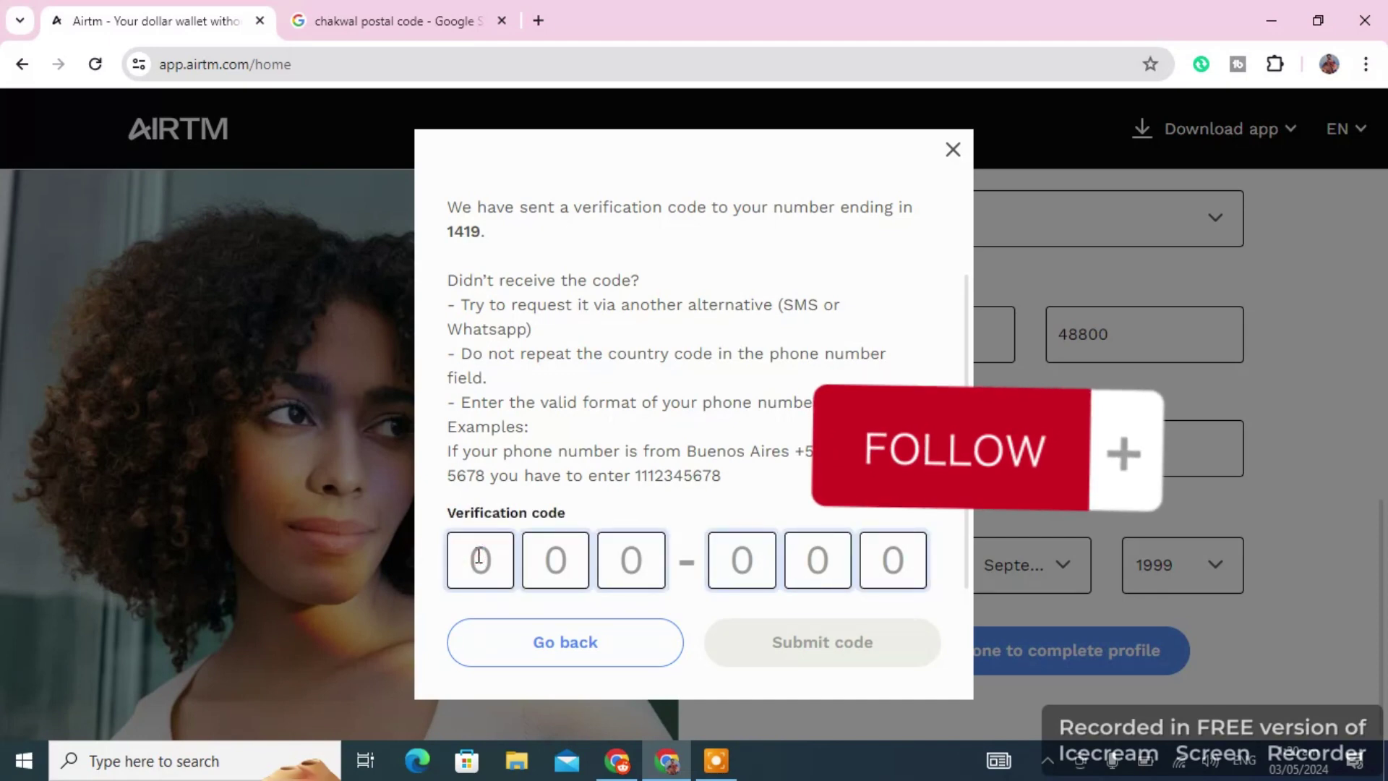
pyautogui.click(567, 625)
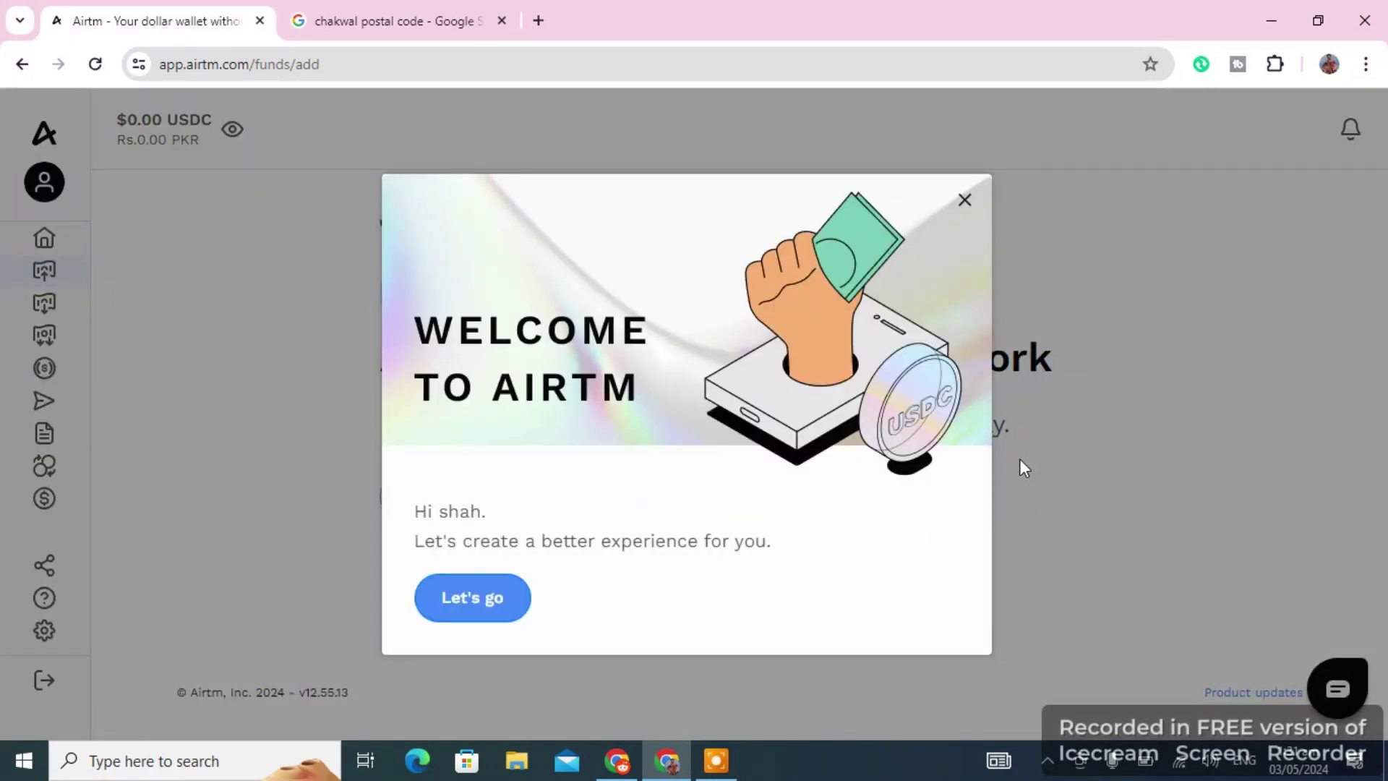
# Start the welcome introduction with Let's go, advance through the Next slides, and click Start.
pyautogui.click(966, 202)
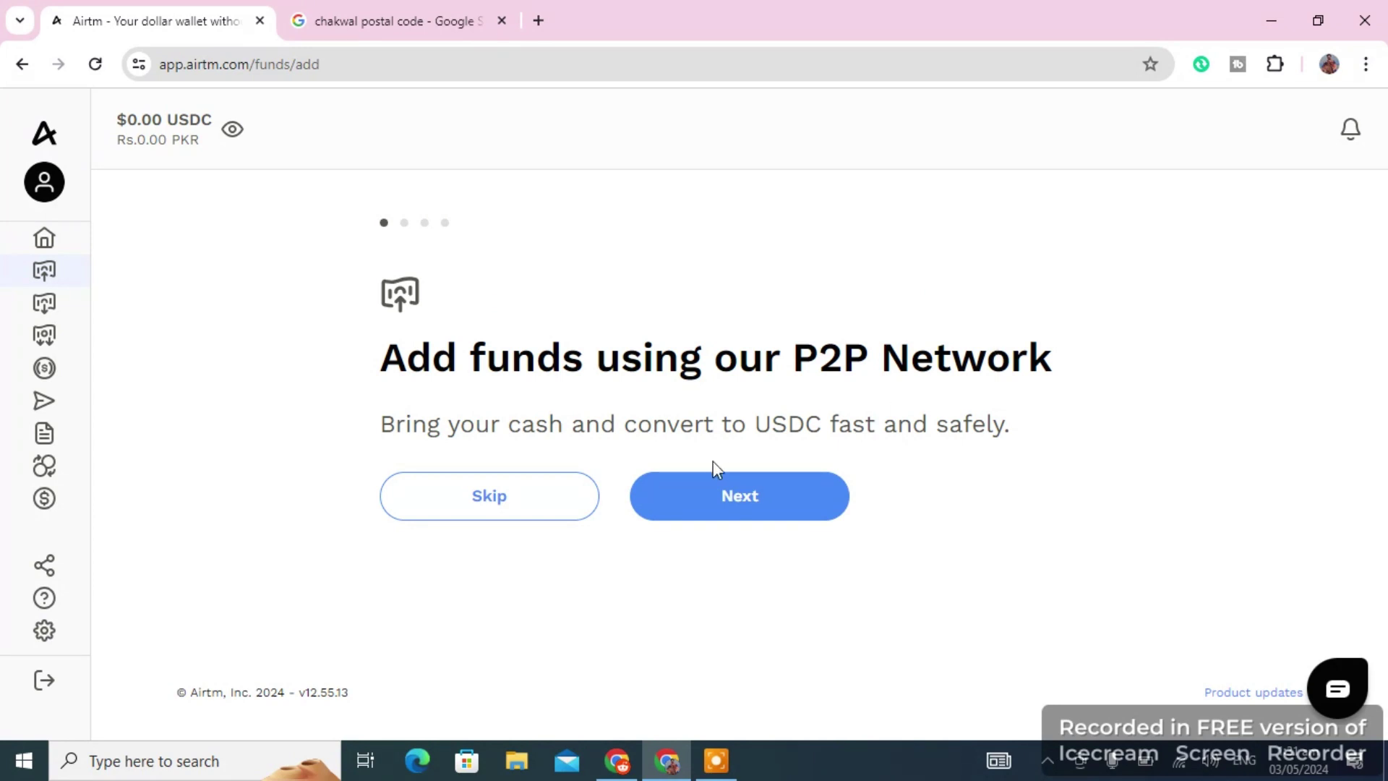
pyautogui.click(764, 519)
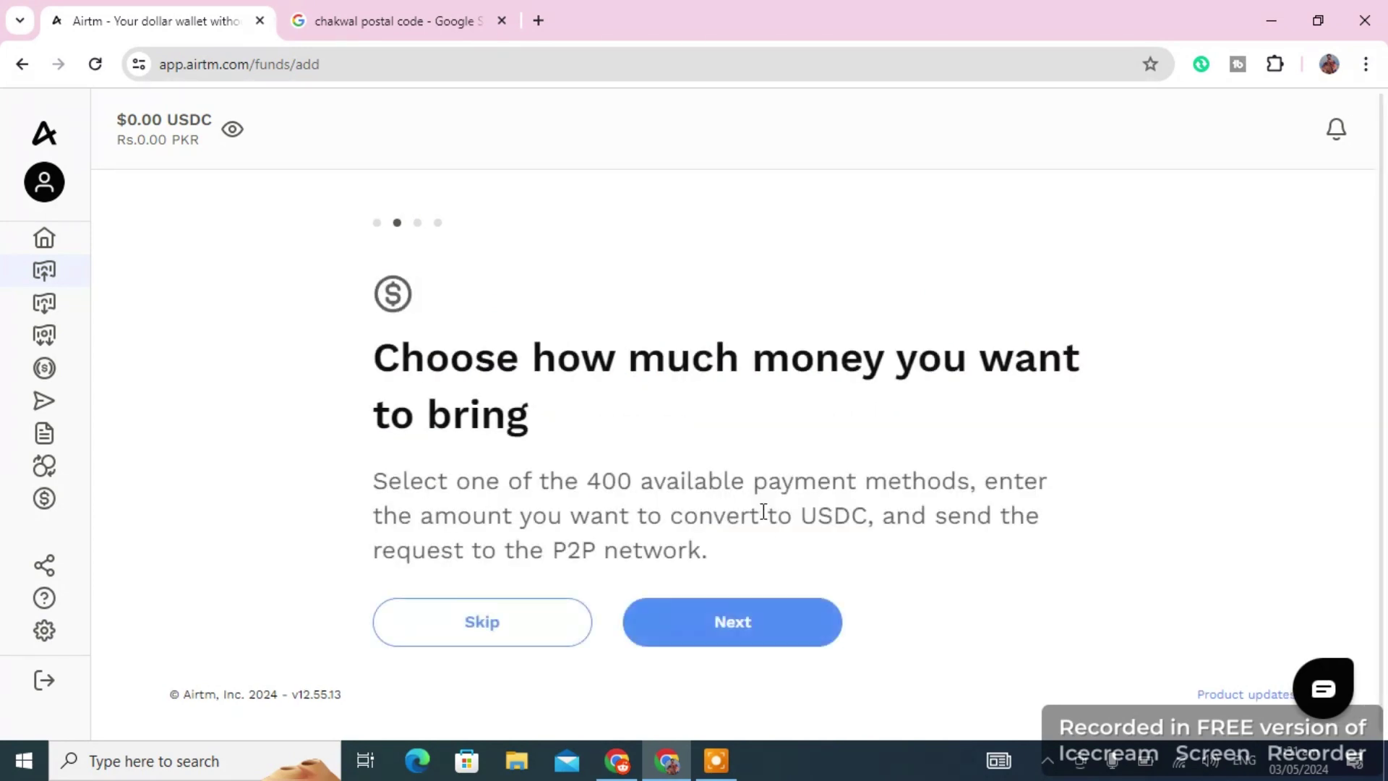
pyautogui.click(726, 626)
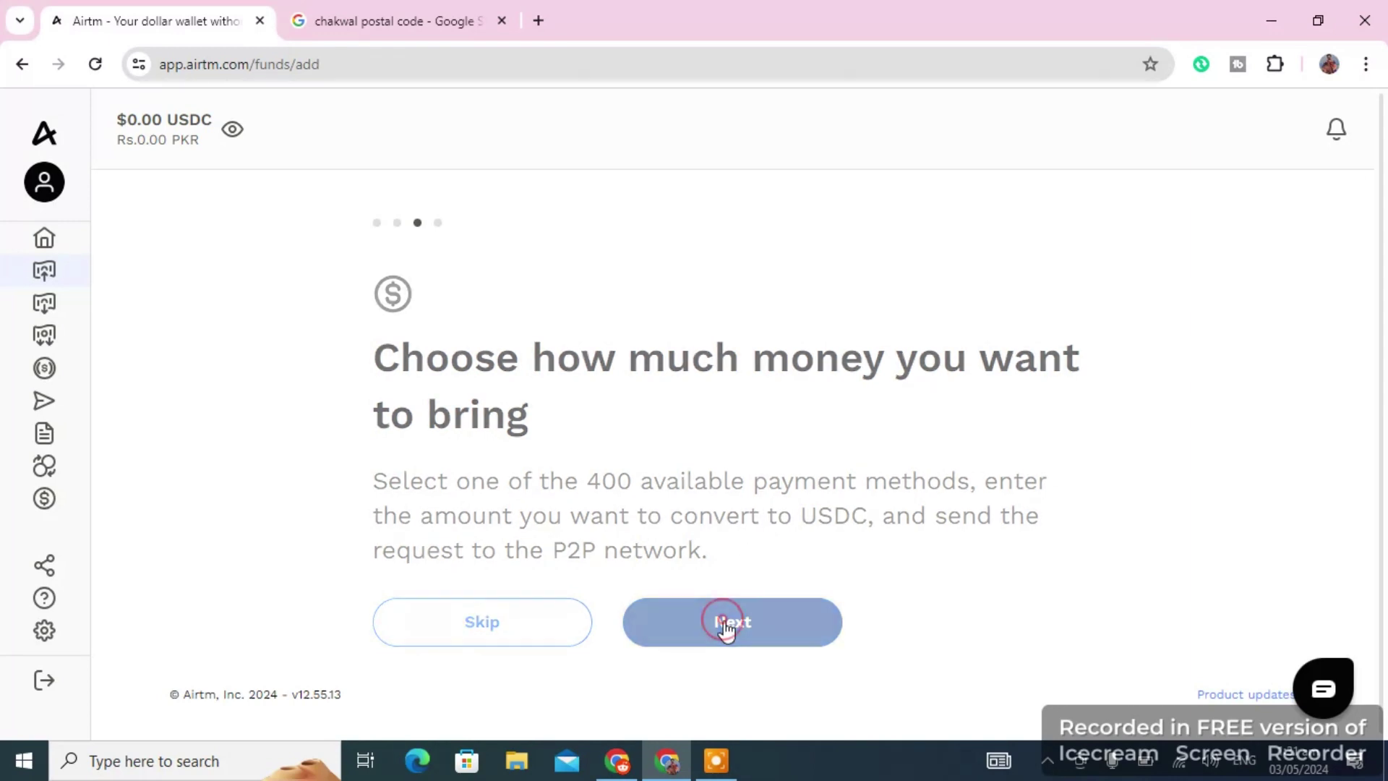
pyautogui.click(761, 537)
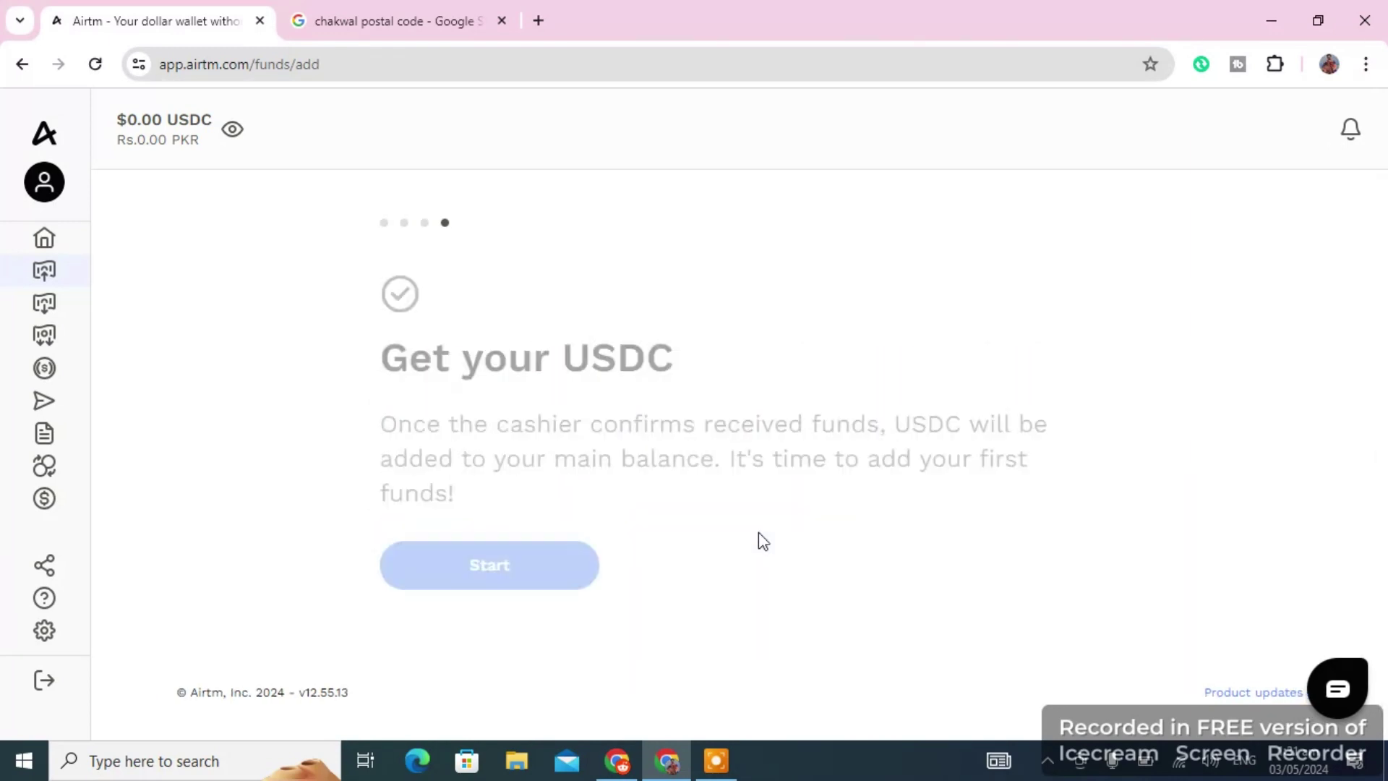
pyautogui.click(497, 579)
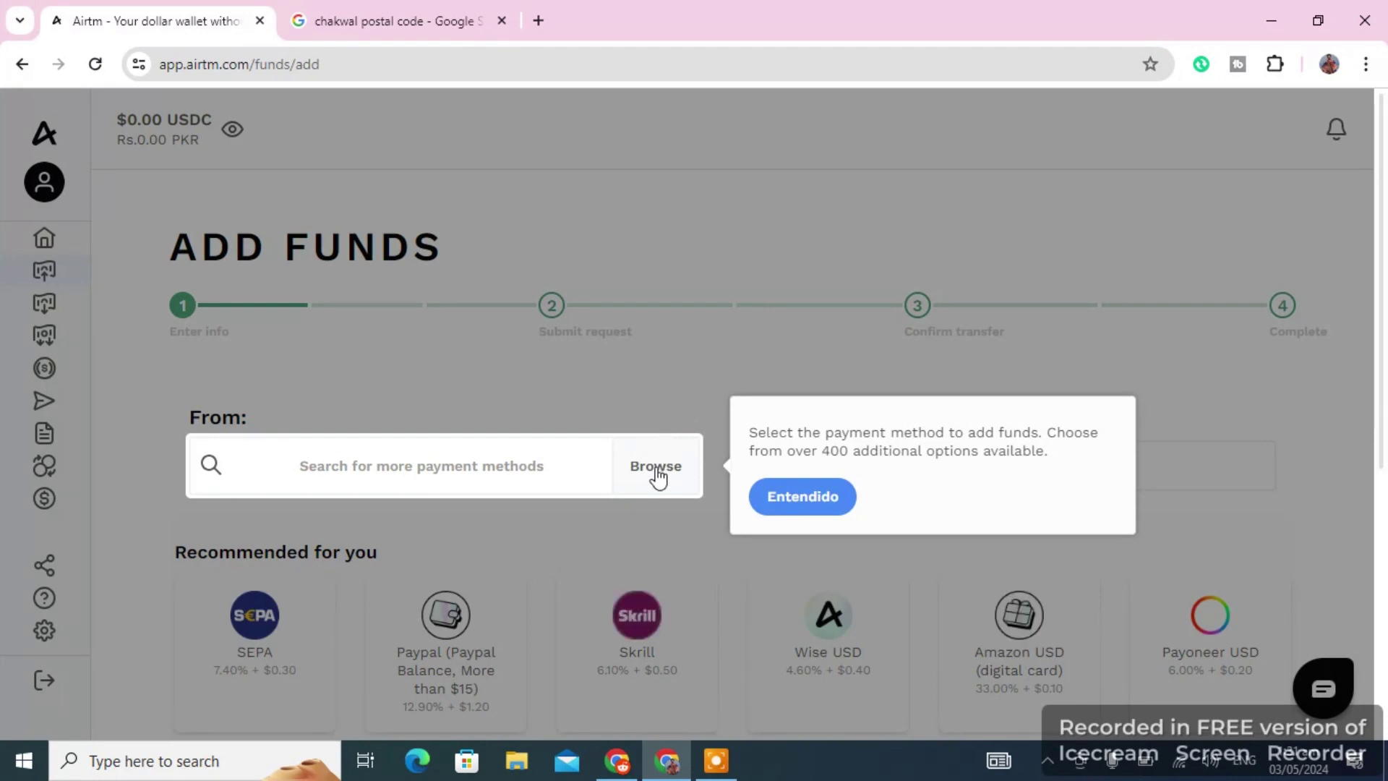
# Dismiss the Entendido tip and scroll through the method cards, including Easypaisa and JazzCash.
pyautogui.click(1350, 449)
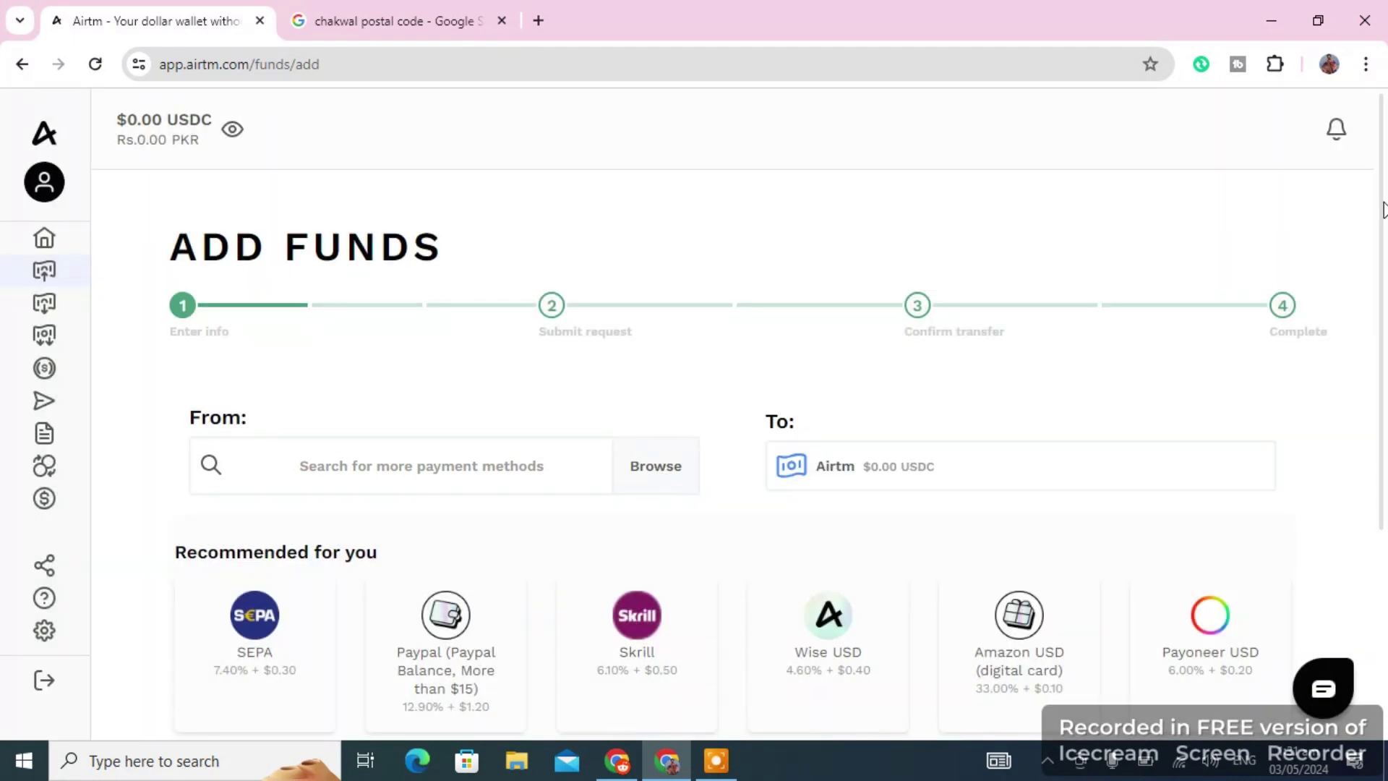
pyautogui.moveTo(1383, 209); pyautogui.dragTo(1383, 430)
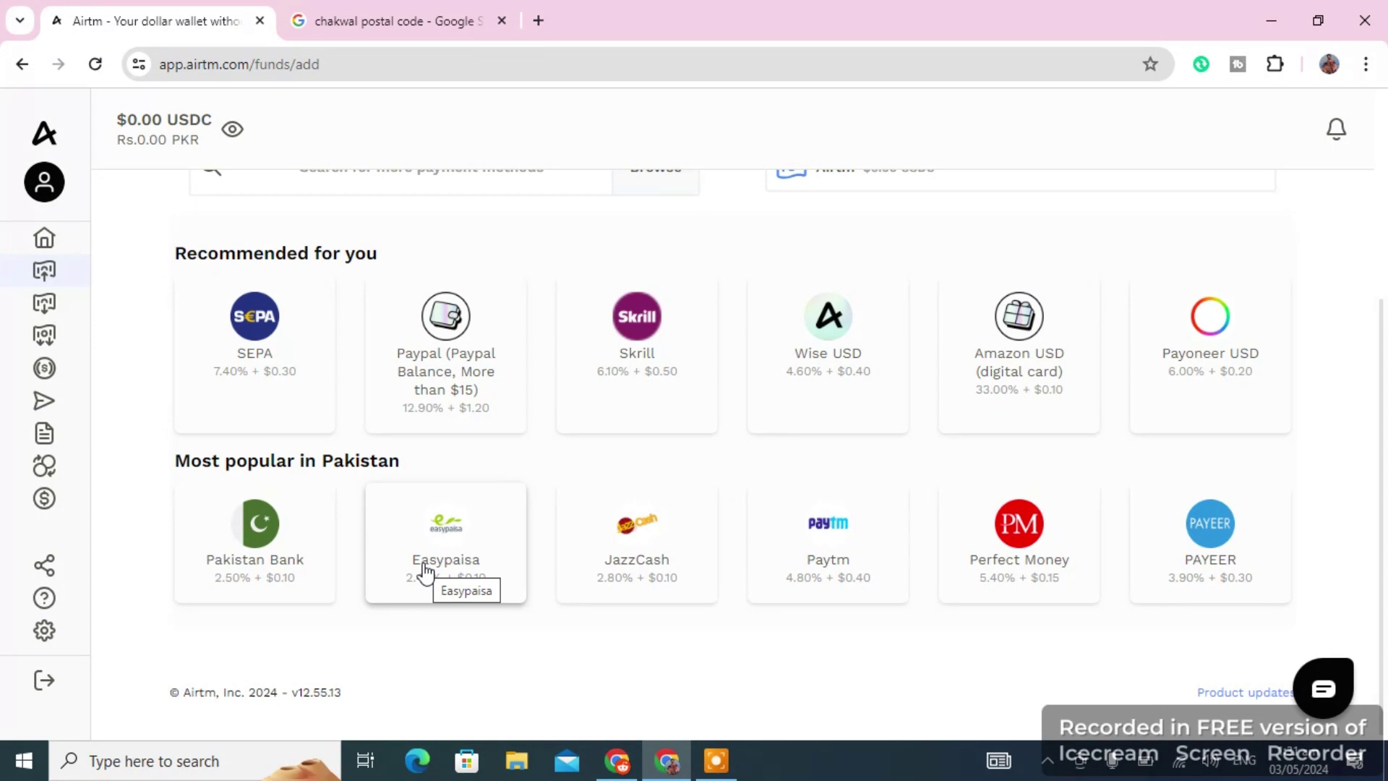
pyautogui.moveTo(1385, 520); pyautogui.dragTo(1383, 286)
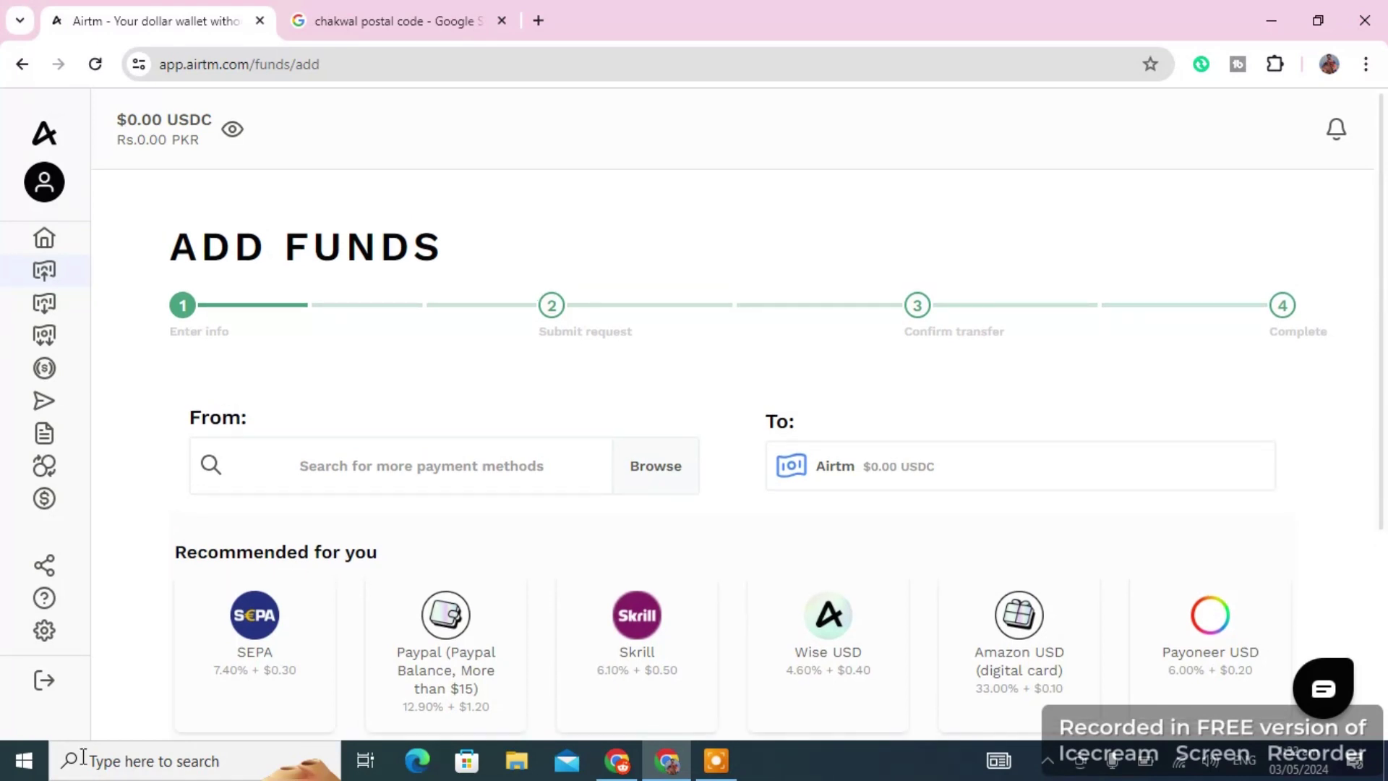
# Open account settings, dismiss the introduction popup, and view the Verification tab showing the wallet unverified.
pyautogui.moveTo(53, 713)
pyautogui.click(84, 638)
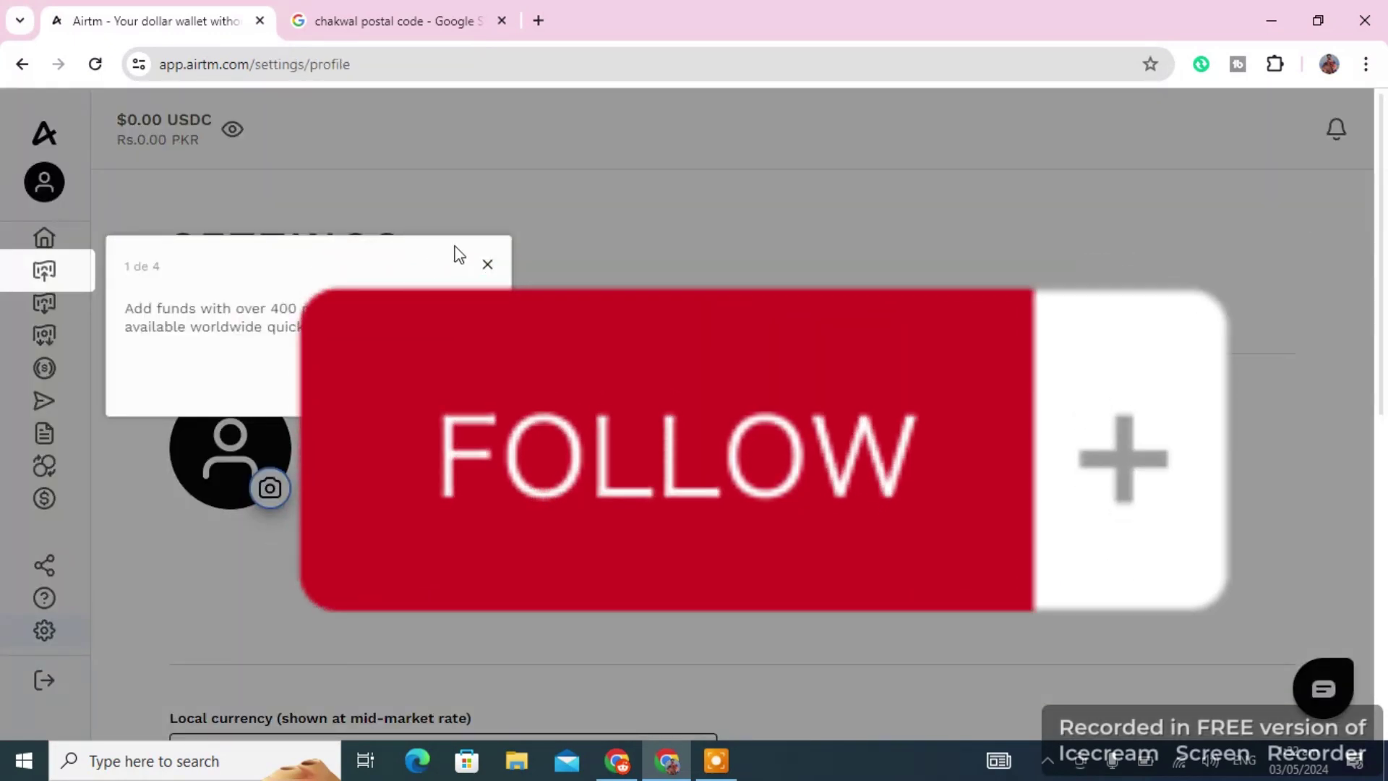
pyautogui.click(487, 265)
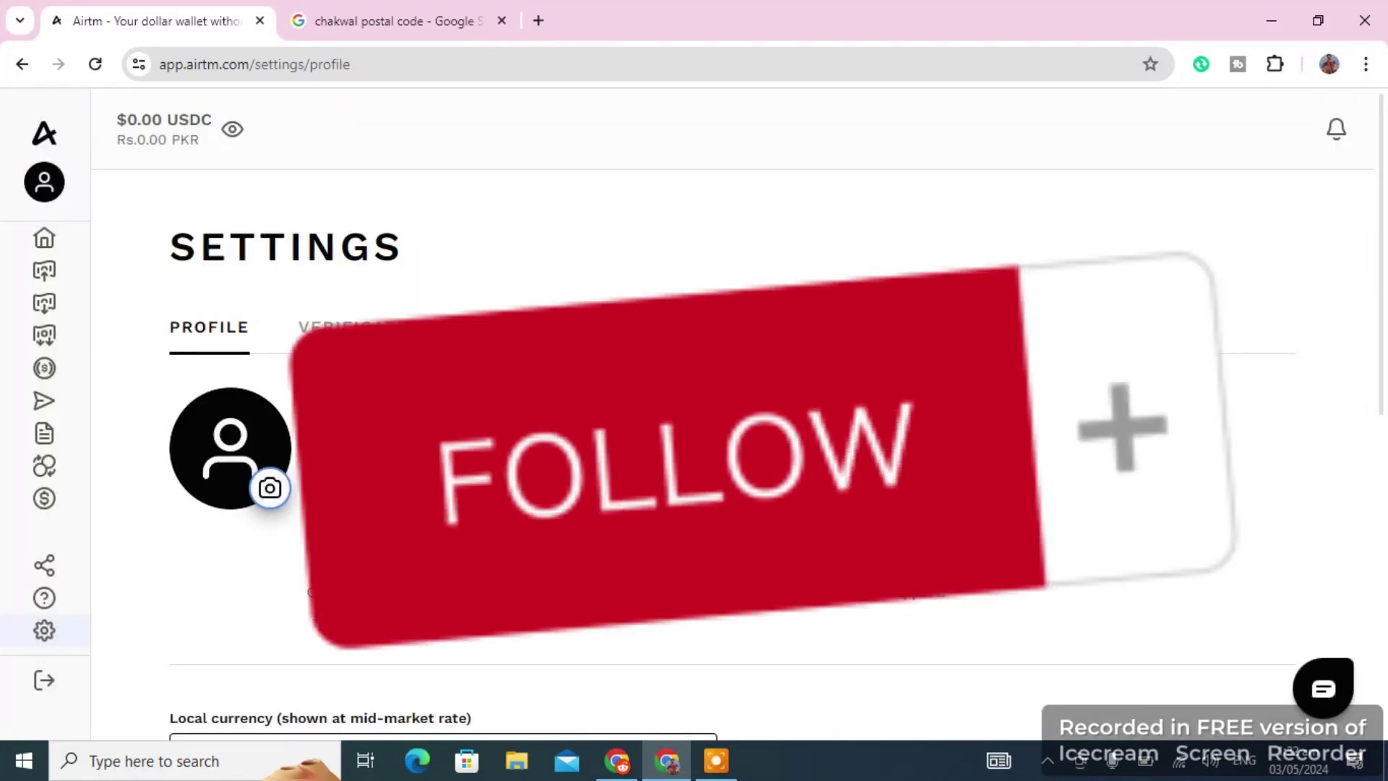
pyautogui.moveTo(1382, 249); pyautogui.dragTo(1382, 293)
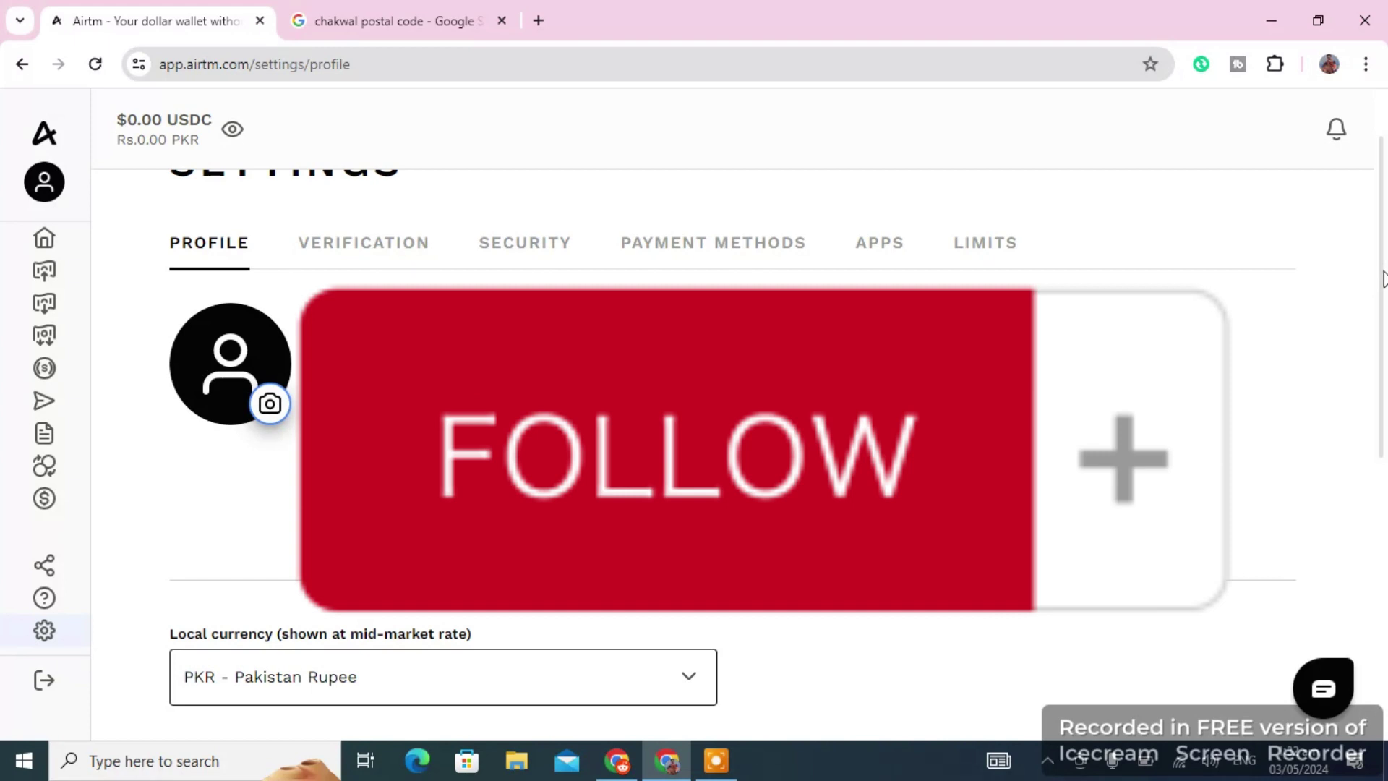
pyautogui.moveTo(1382, 279); pyautogui.dragTo(1382, 246)
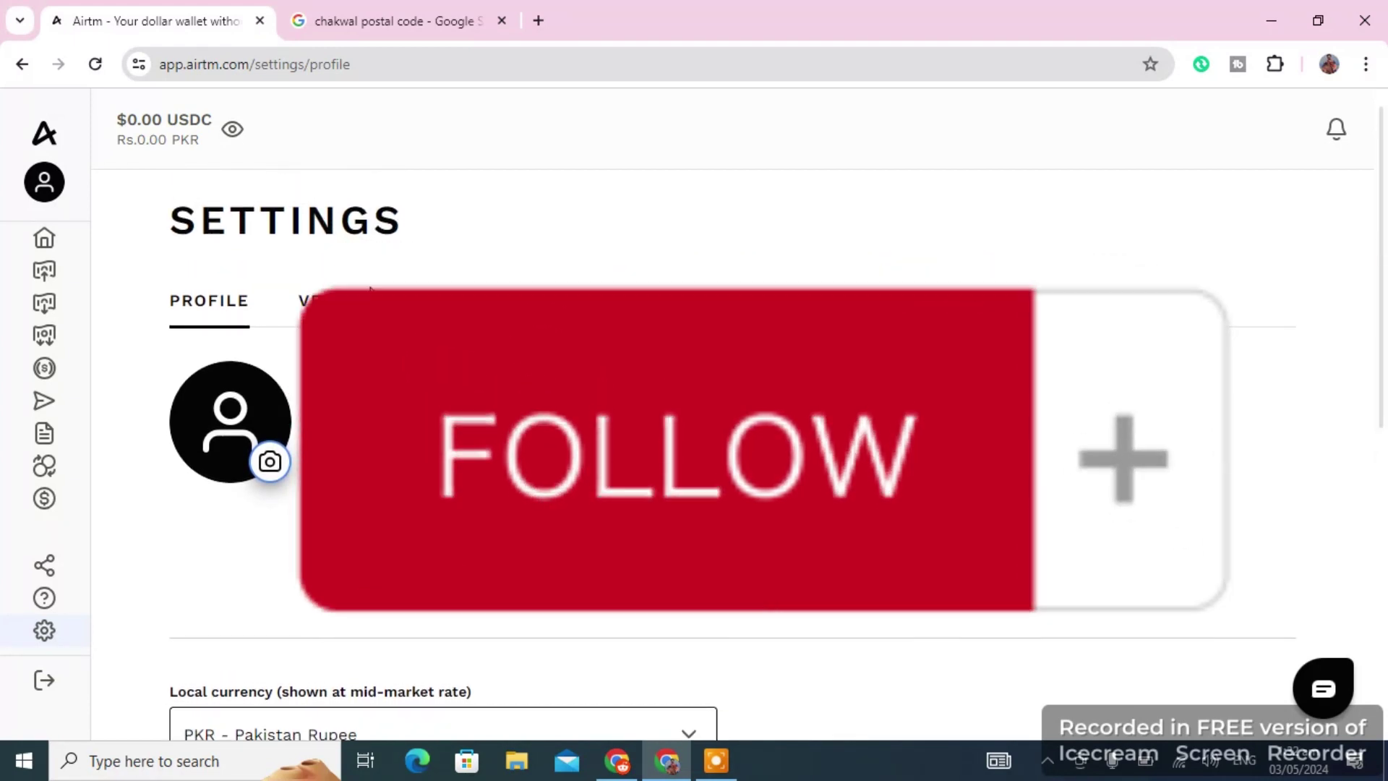
pyautogui.click(372, 304)
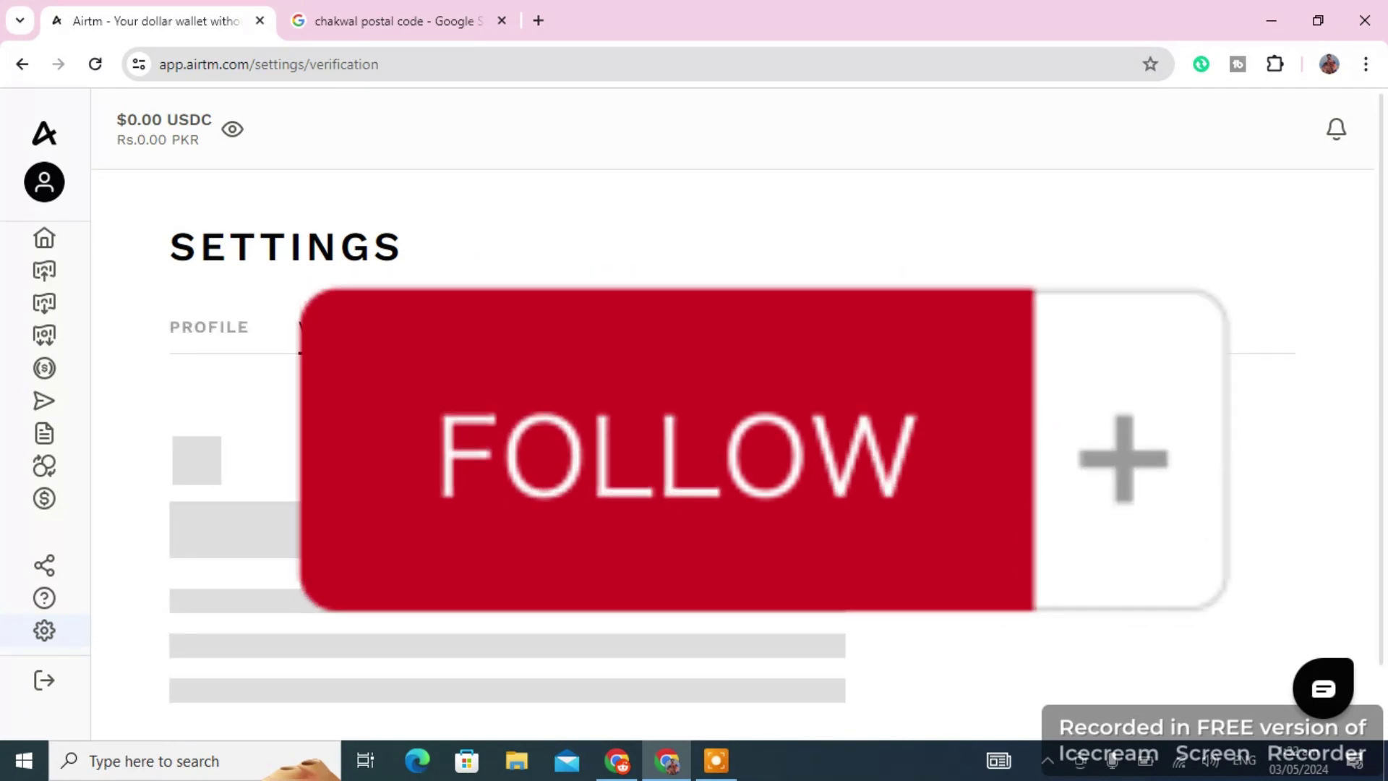
pyautogui.moveTo(1381, 155); pyautogui.dragTo(1385, 275)
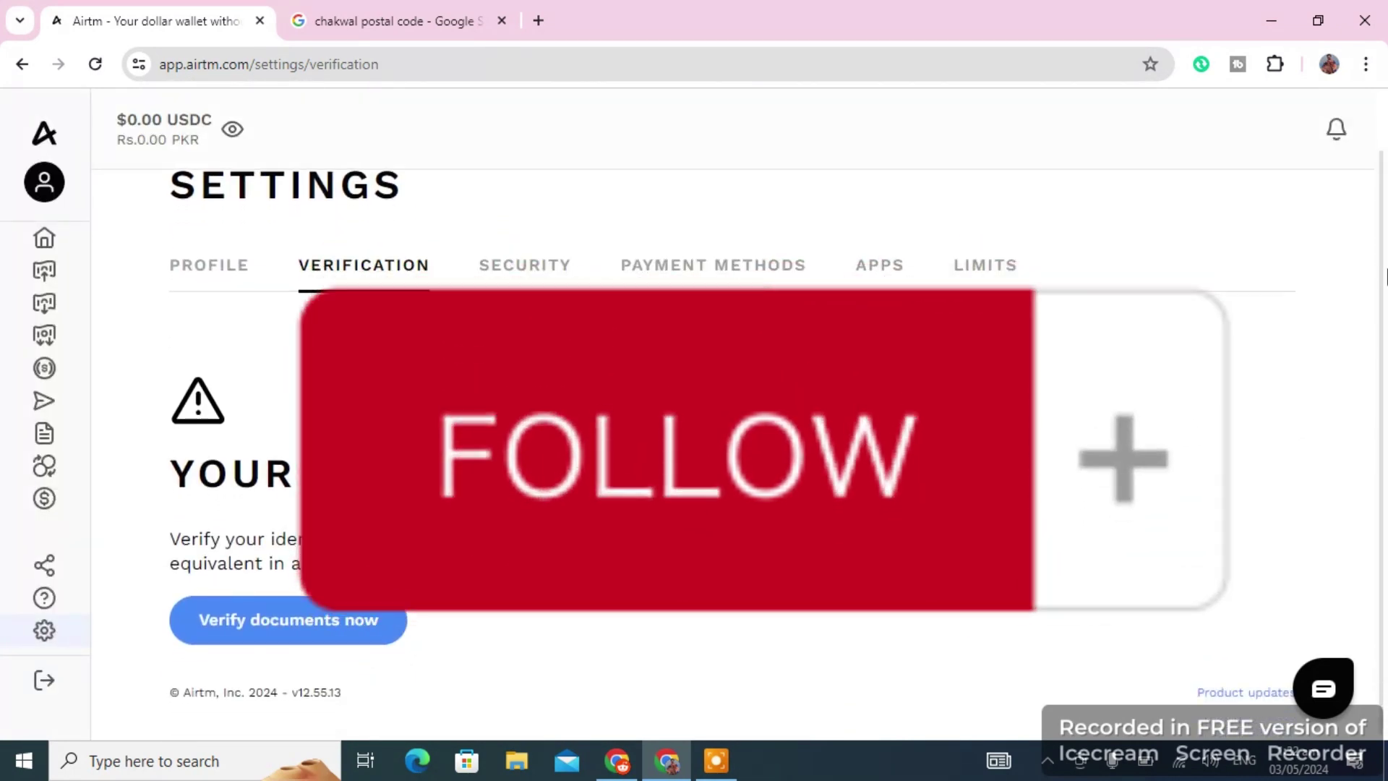
# Begin document verification, choosing Pakistan as issuing country and National ID as the photo ID.
pyautogui.click(360, 622)
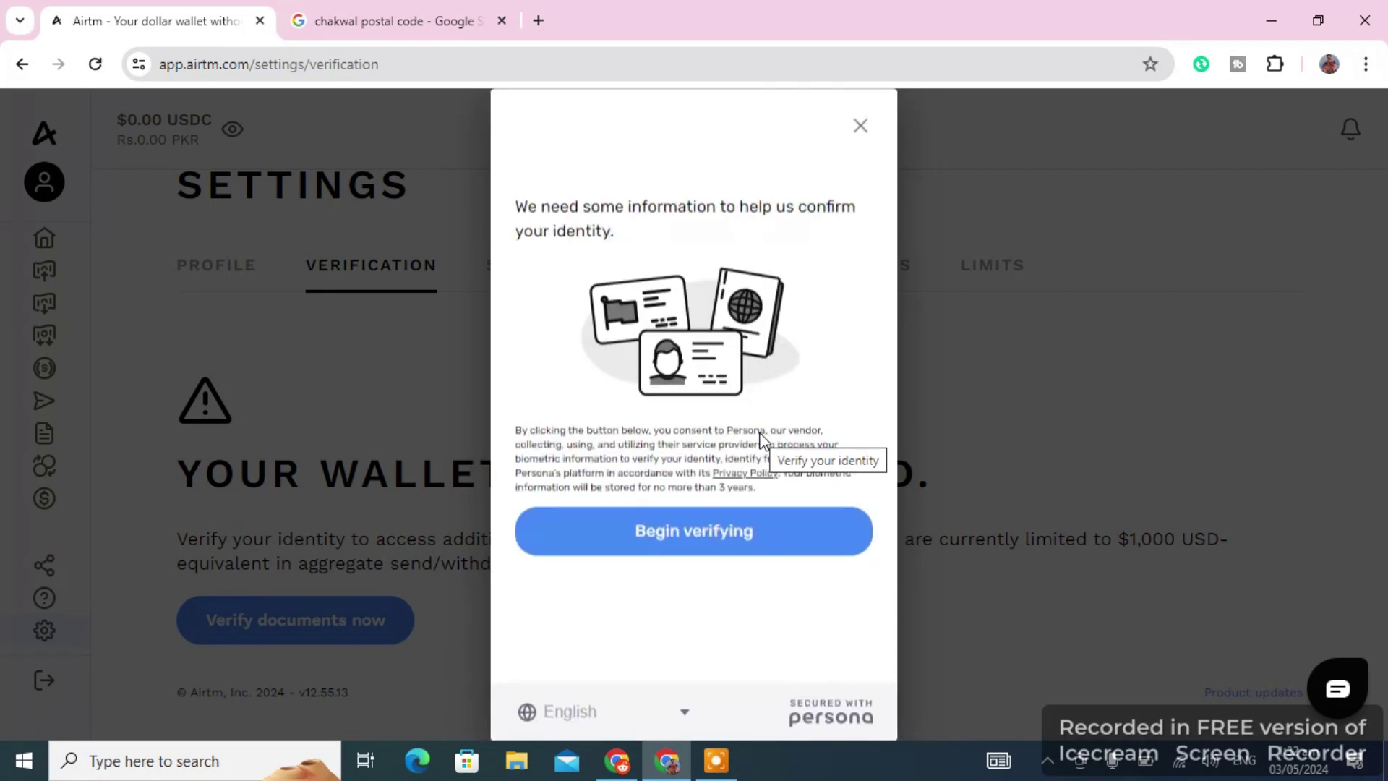
pyautogui.click(714, 531)
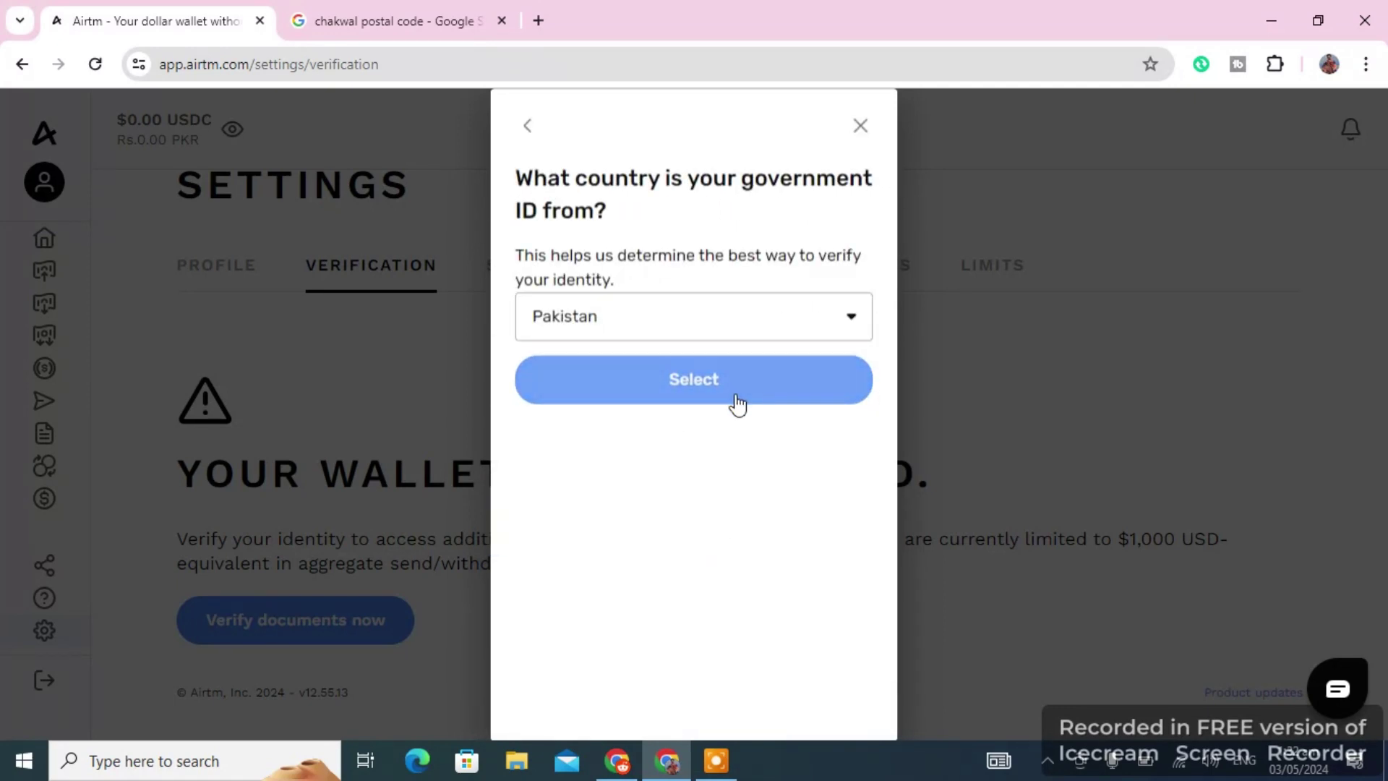
pyautogui.click(736, 396)
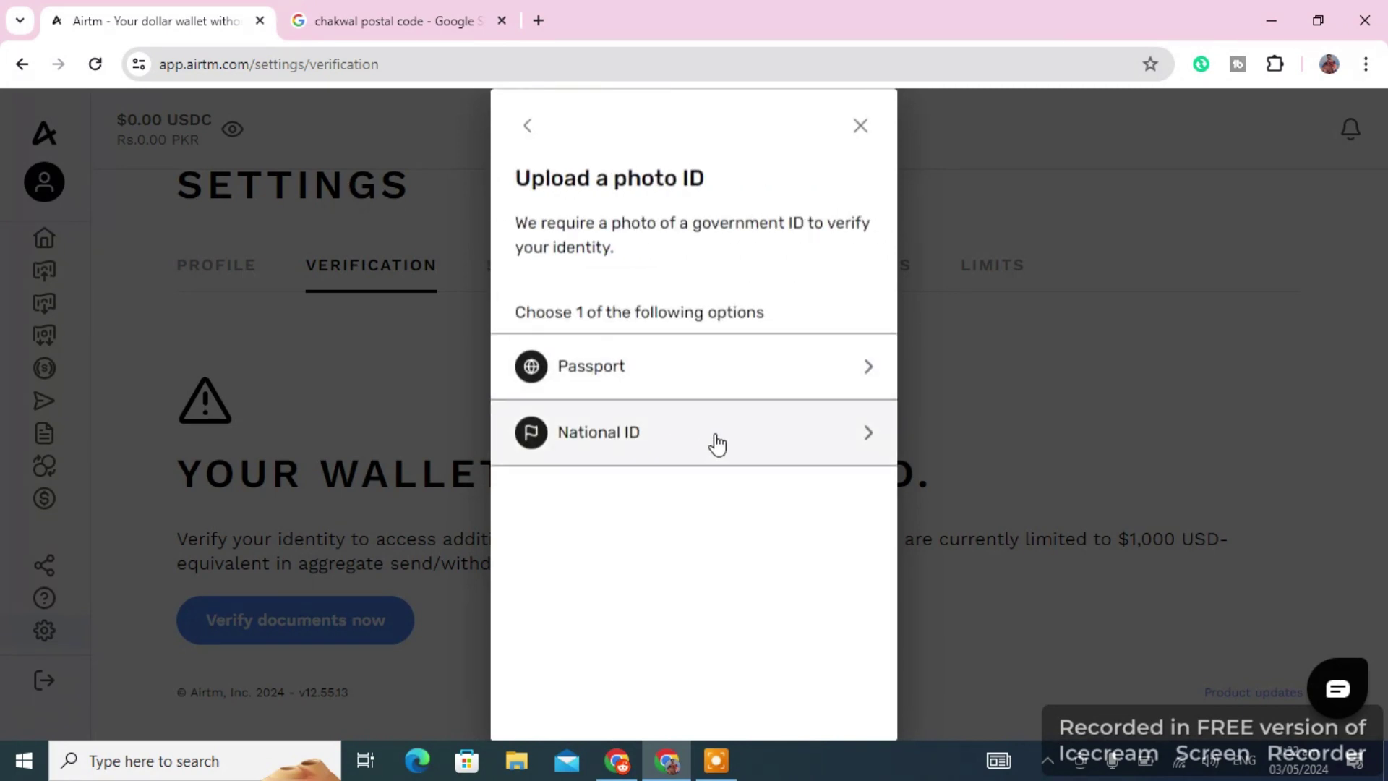
pyautogui.click(782, 431)
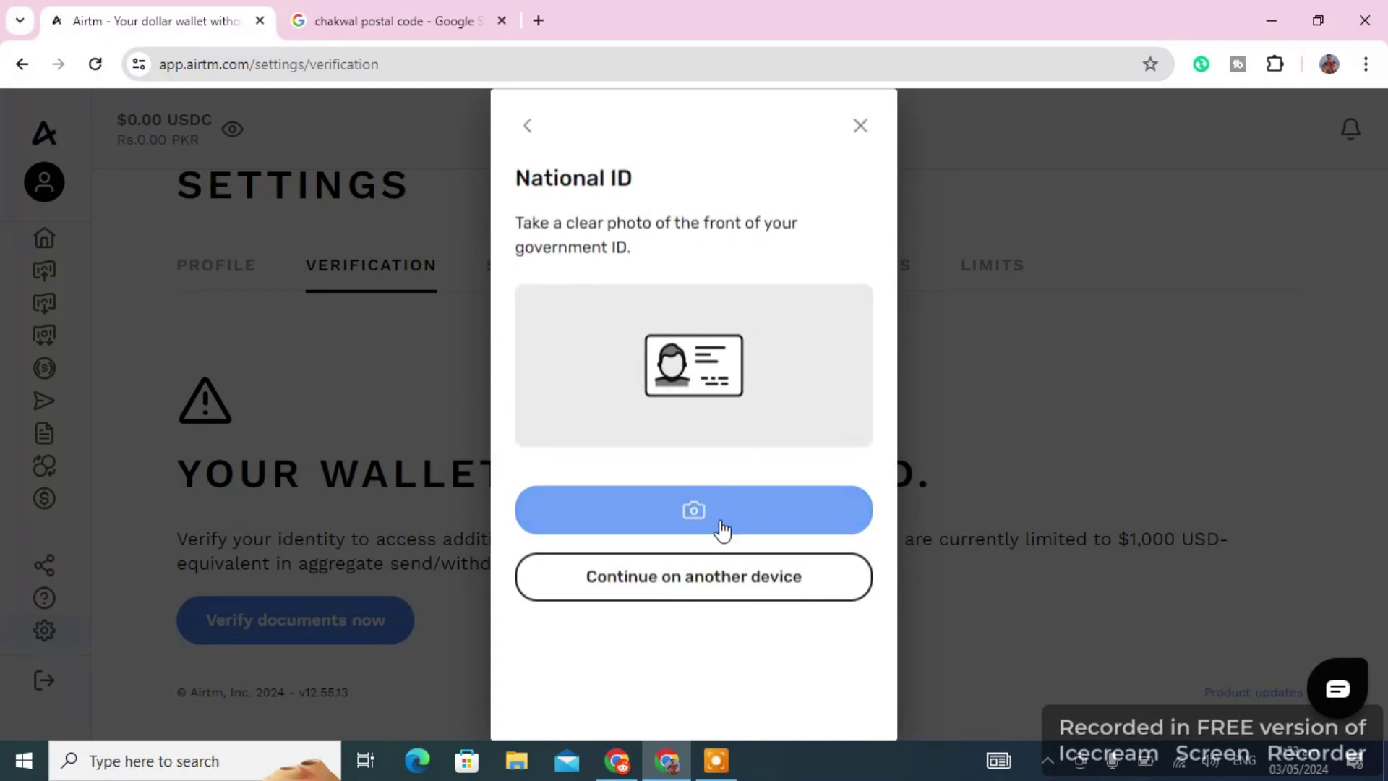
# Choose to continue on another device and have the secure verification link sent by email.
pyautogui.click(750, 581)
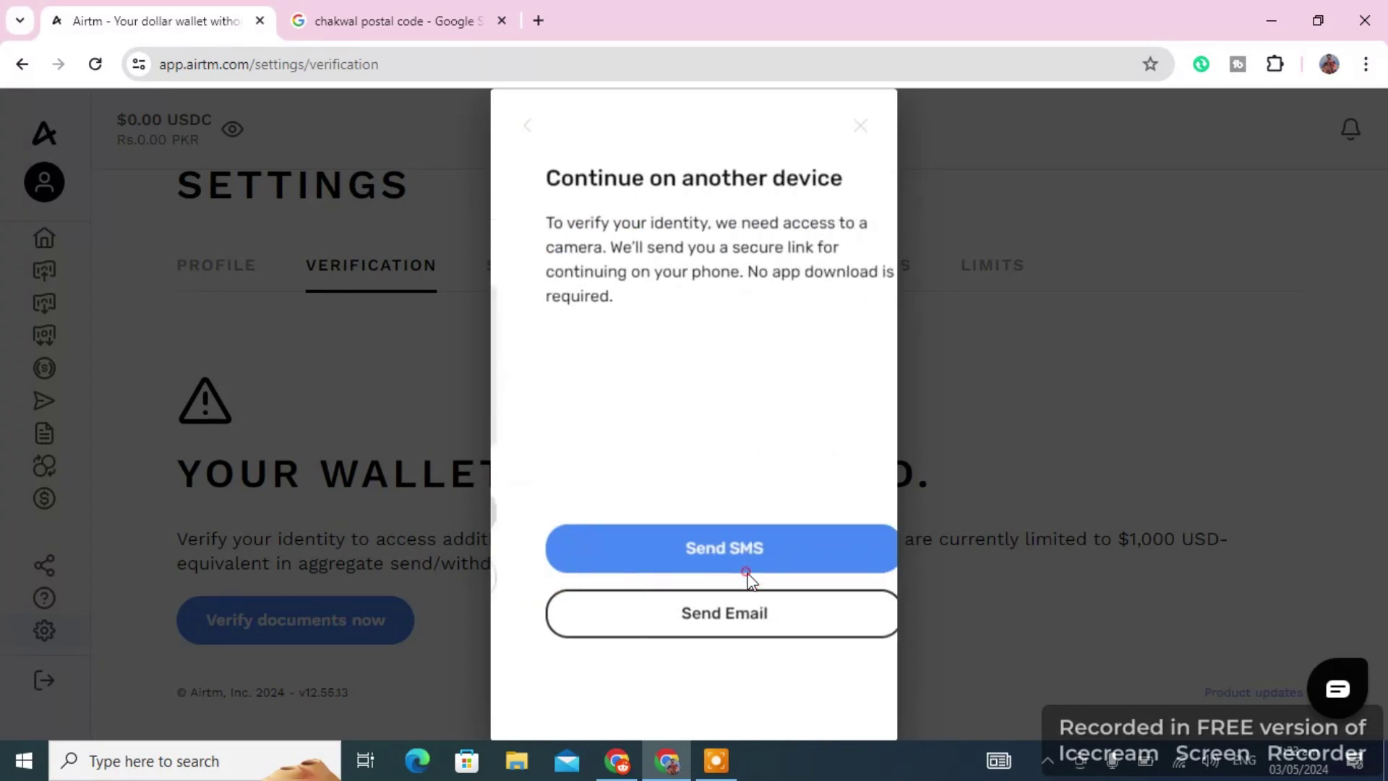
pyautogui.click(745, 626)
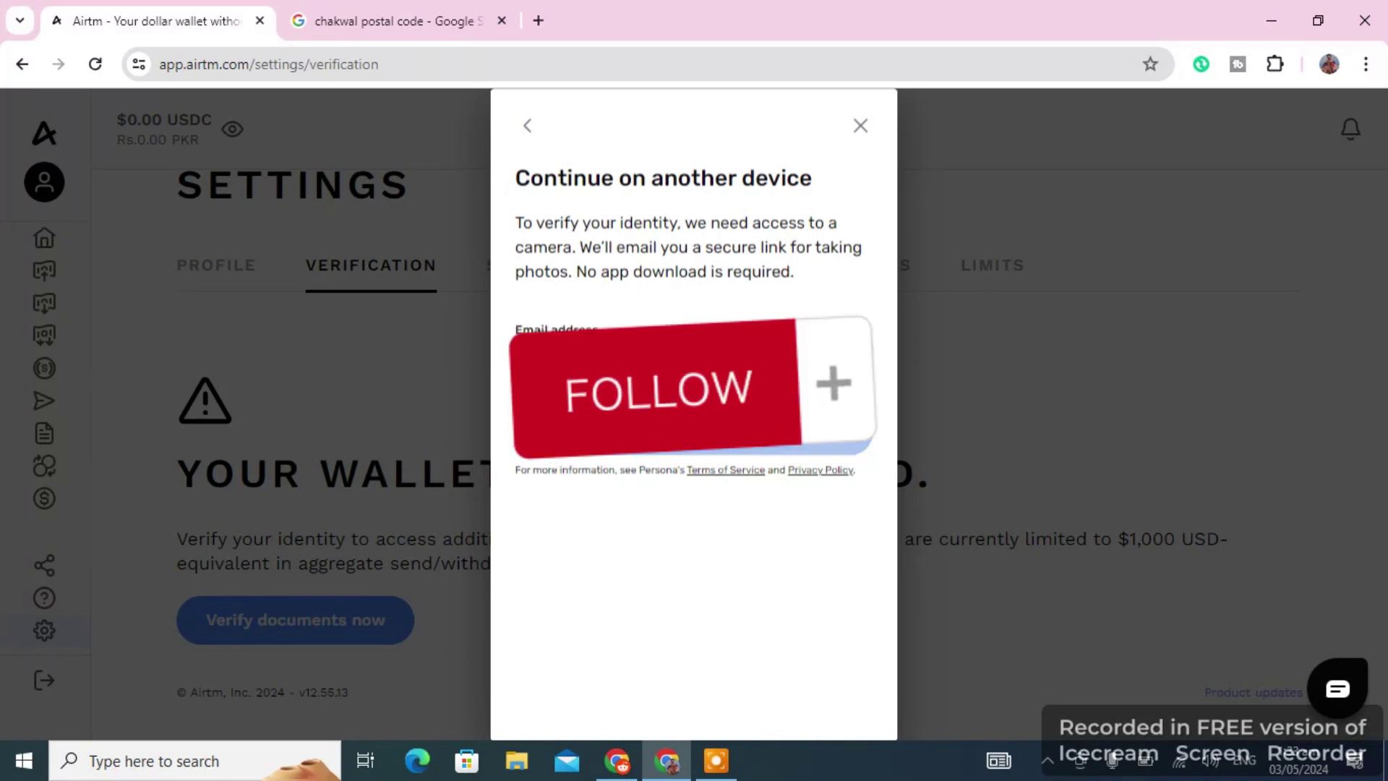
pyautogui.click(766, 426)
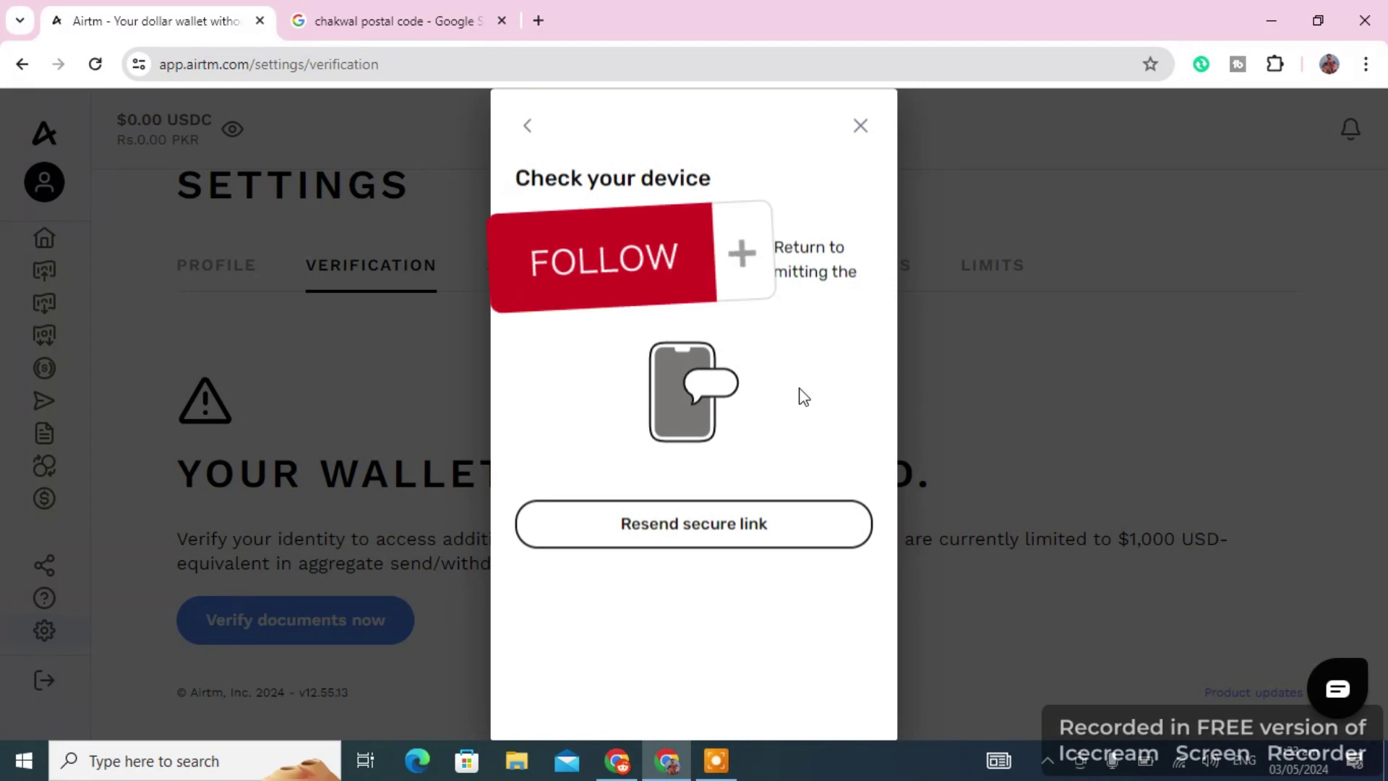
pyautogui.click(718, 760)
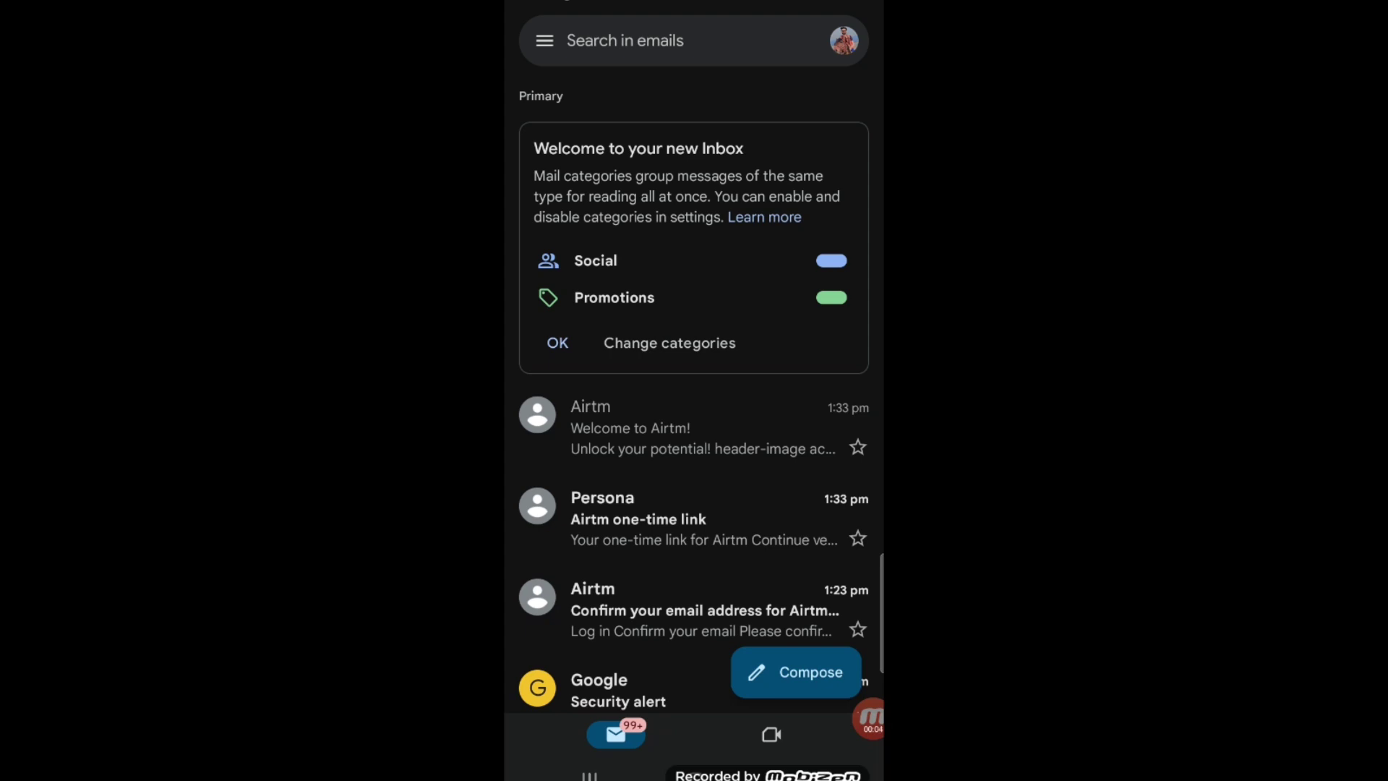
# Open the Persona 'Airtm one-time link' email in Gmail and follow its Verify identity link.
pyautogui.click(694, 518)
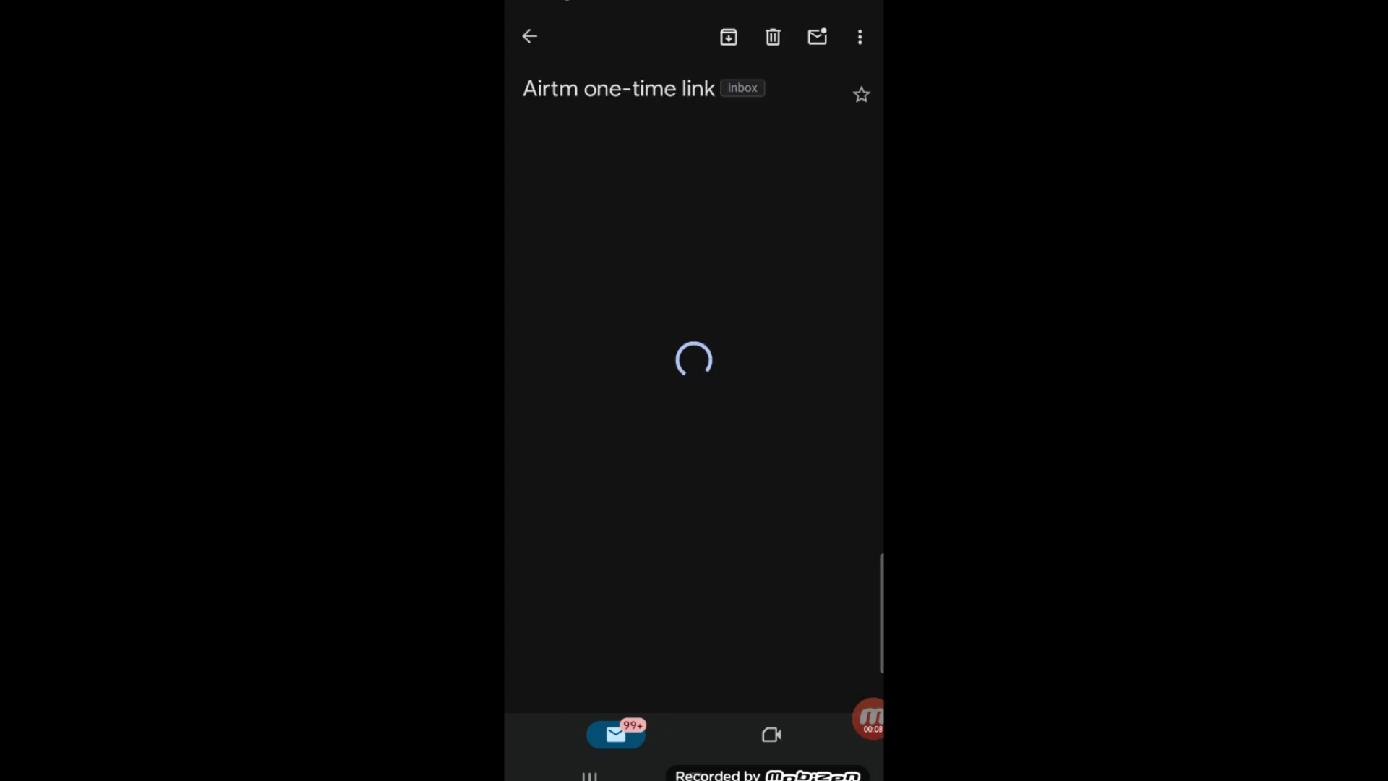
pyautogui.scroll(-3, 694, 405)
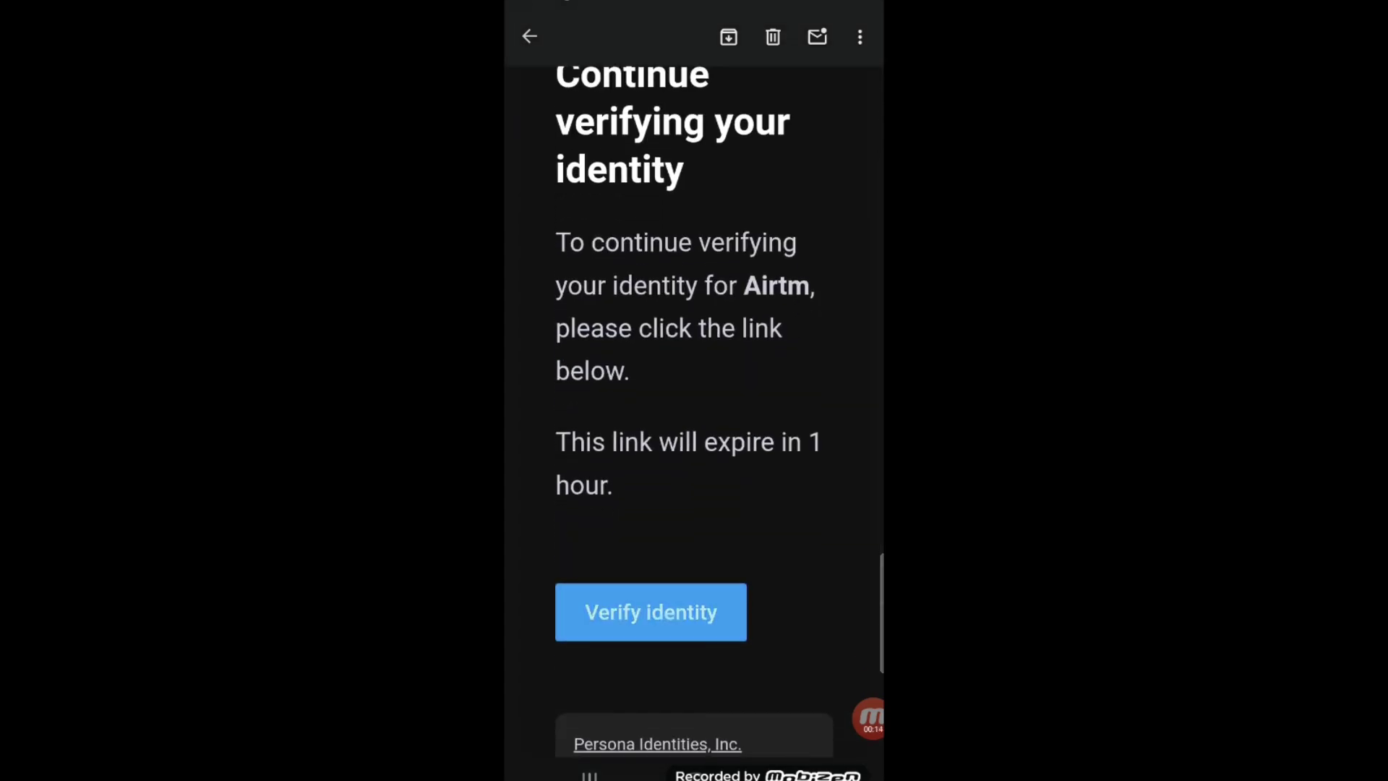
pyautogui.click(651, 612)
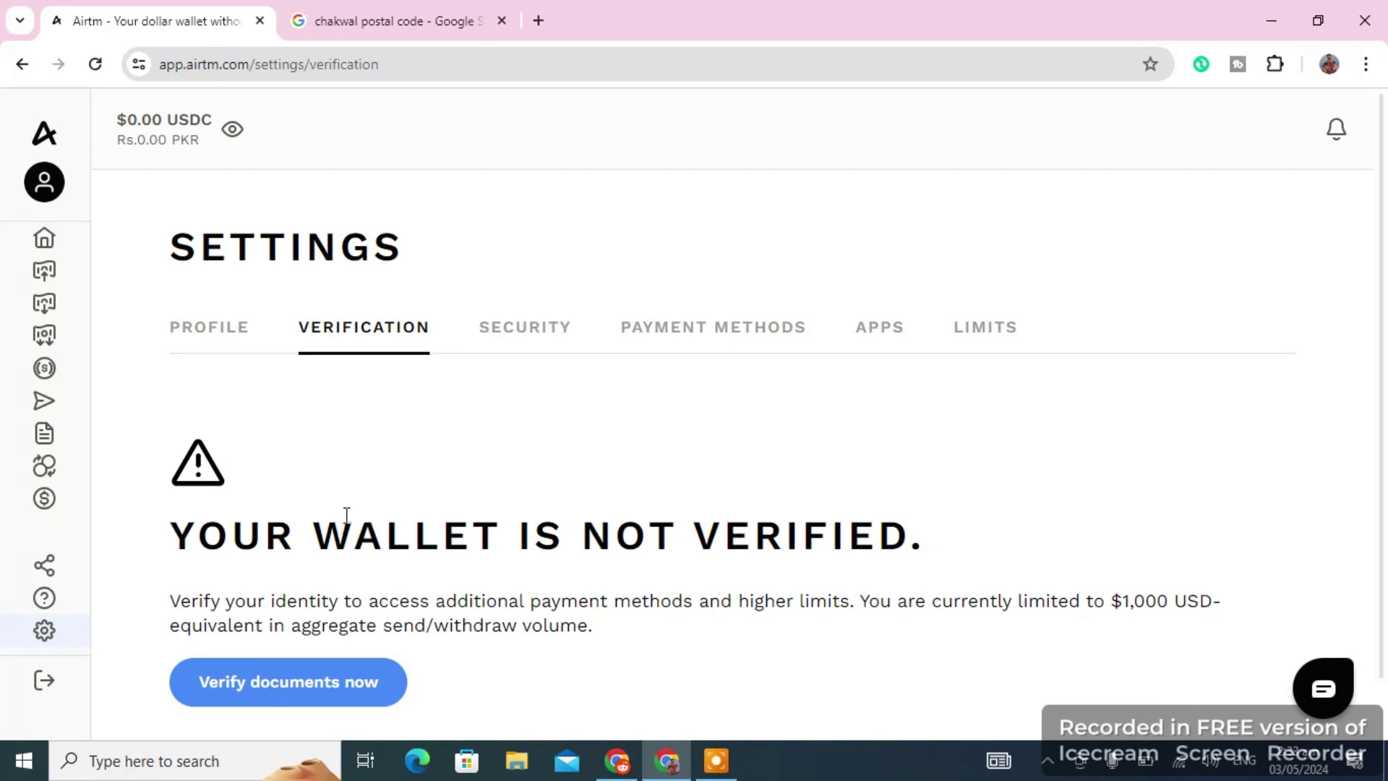
# View the Security tab, showing security level 0/3, password and two-factor authentication sections.
pyautogui.click(501, 339)
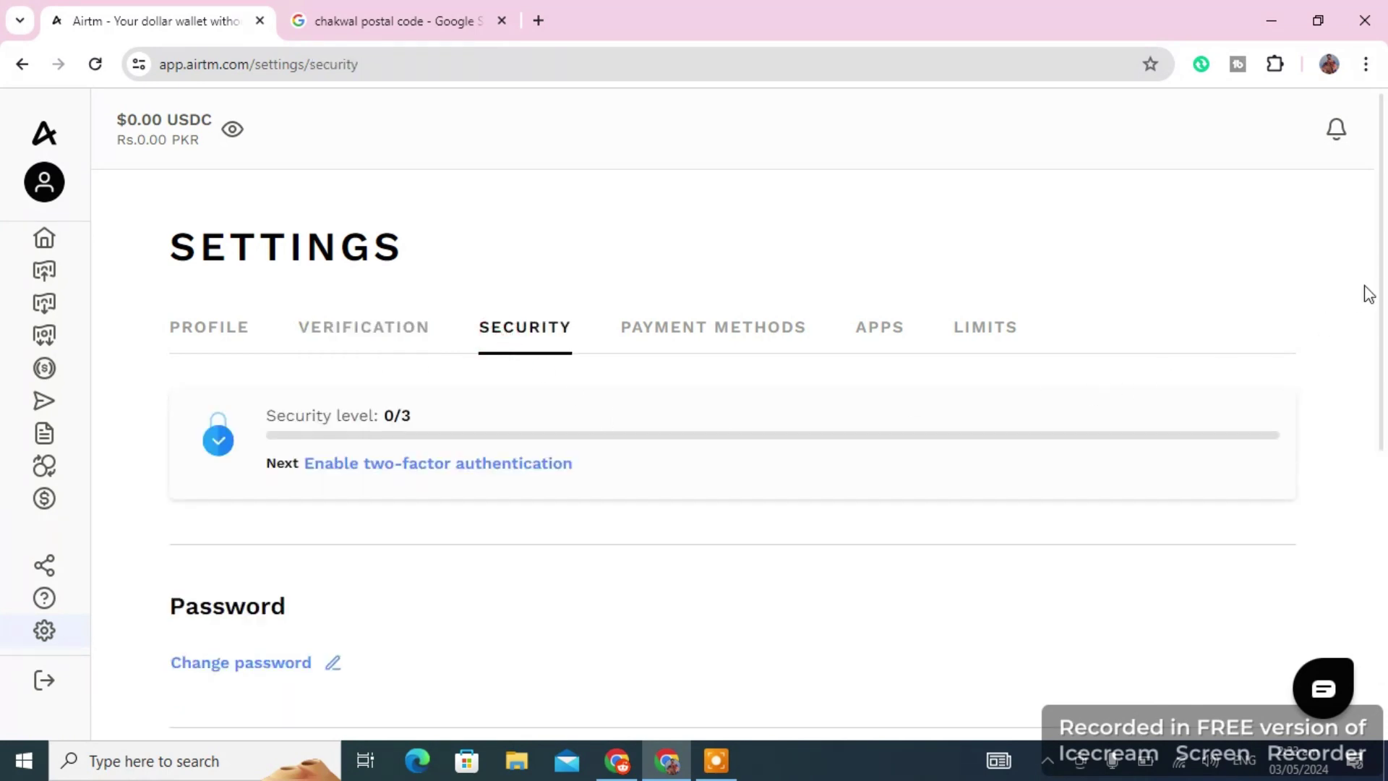
pyautogui.moveTo(1380, 285); pyautogui.dragTo(1385, 371)
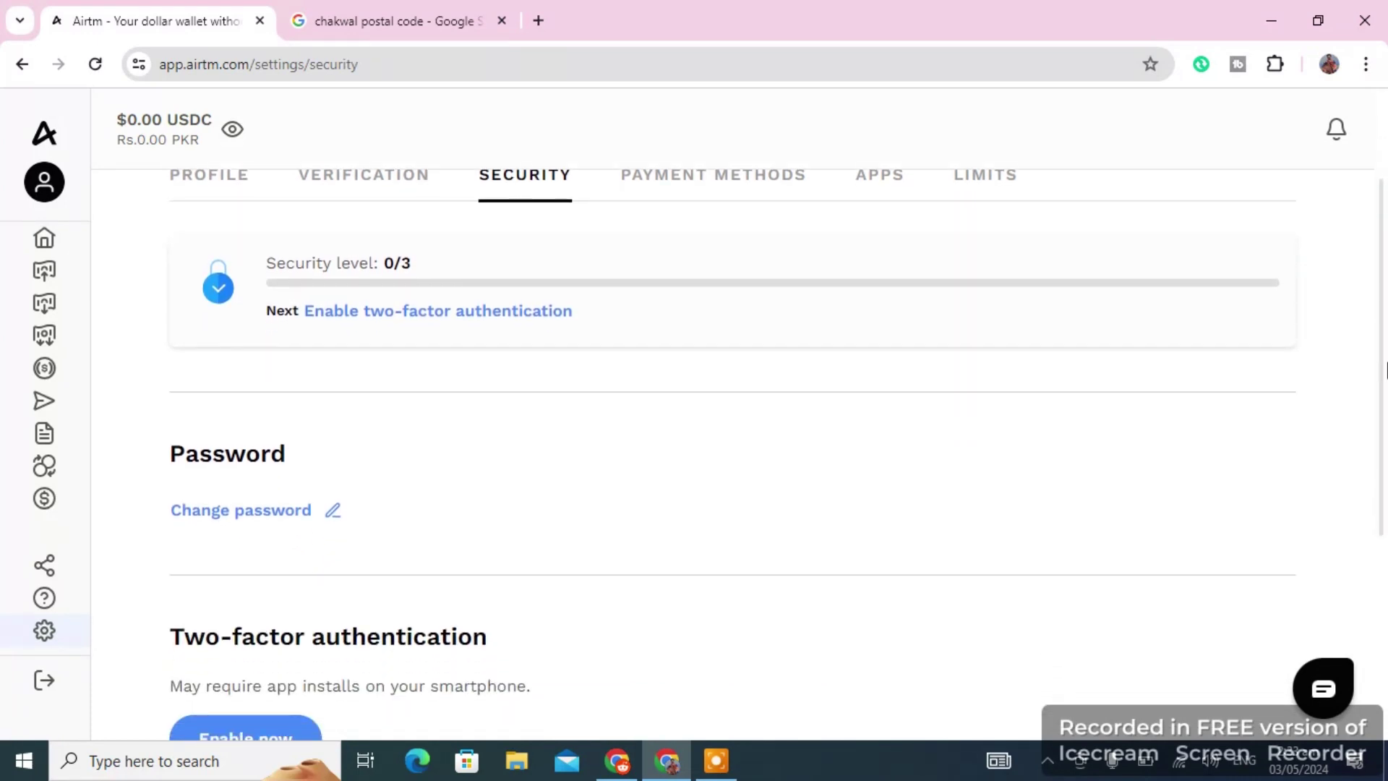
pyautogui.moveTo(1385, 370); pyautogui.dragTo(1381, 289)
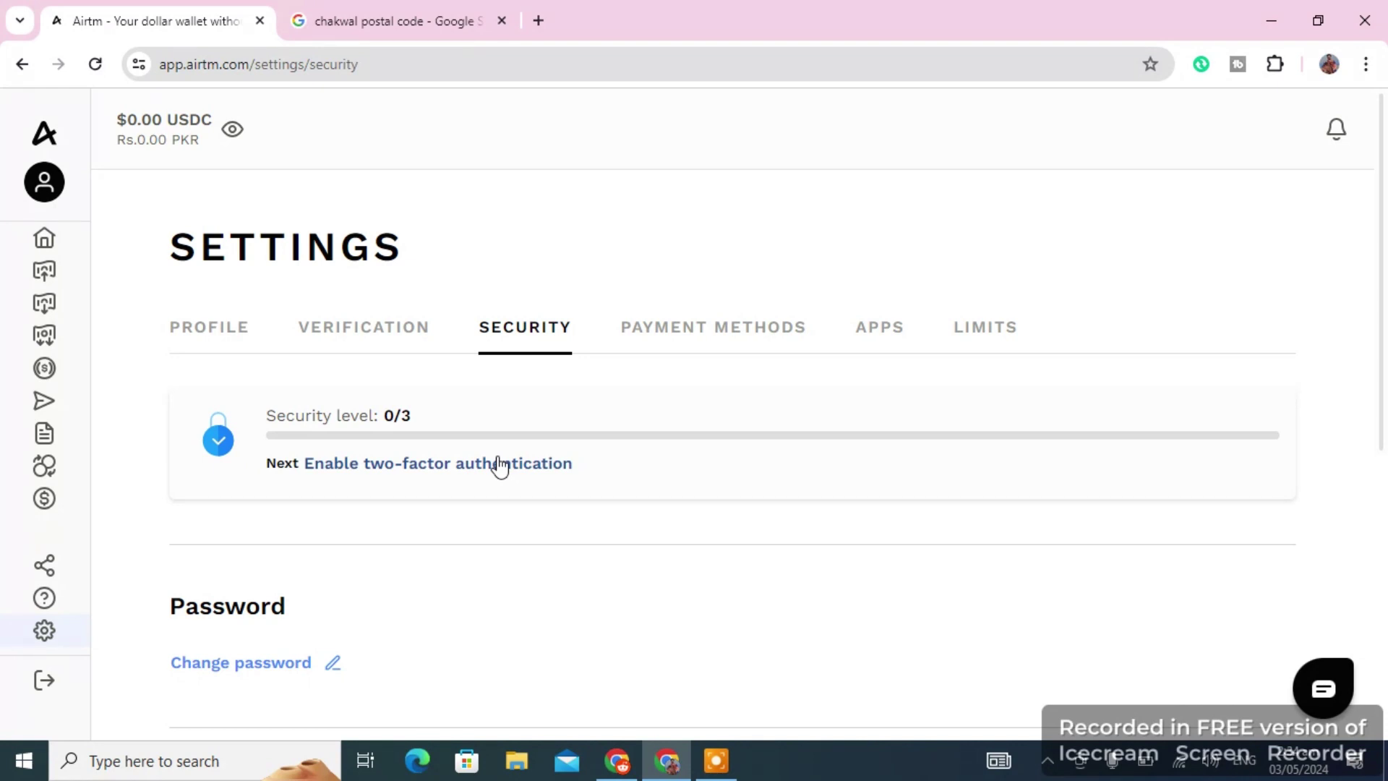
# Search payment methods for 'easy' to confirm Easypaisa is offered, close without adding, then view Apps.
pyautogui.click(685, 329)
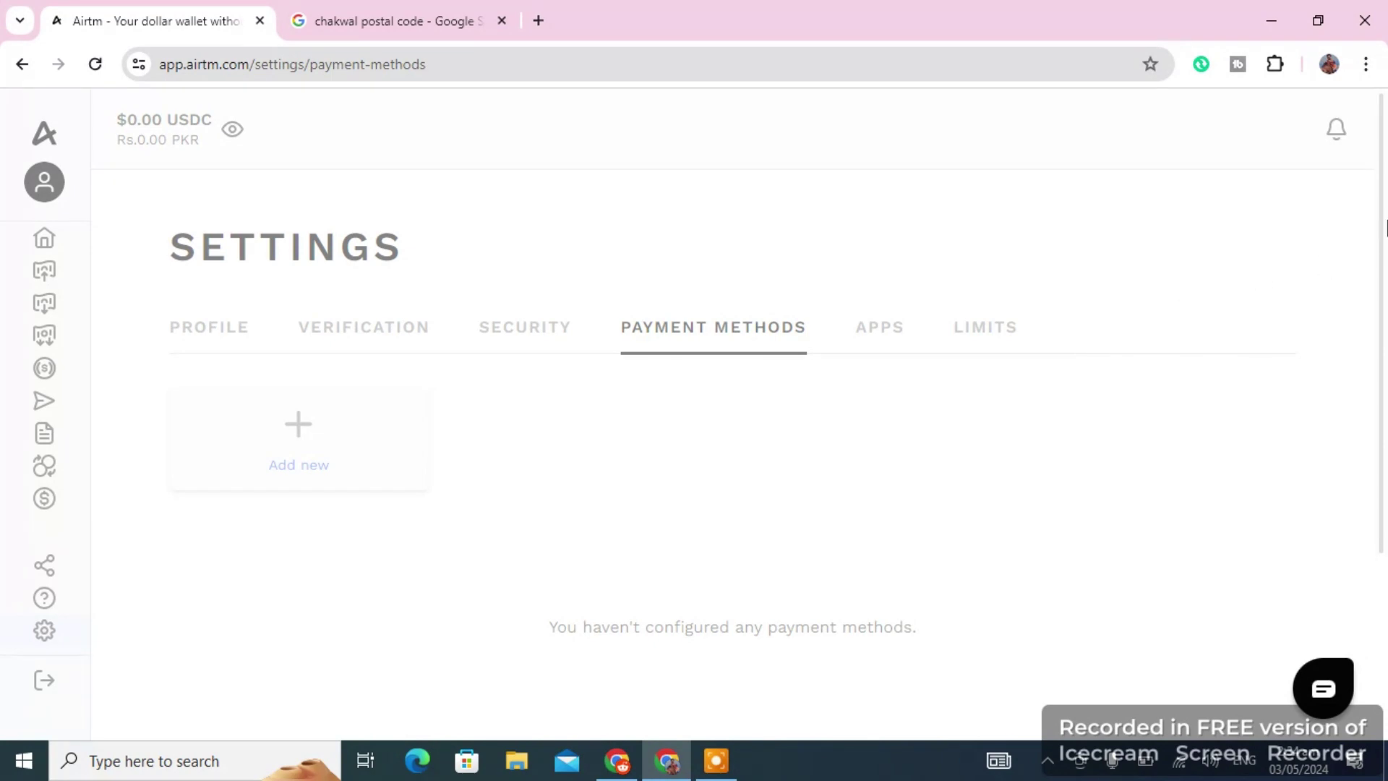
pyautogui.moveTo(1383, 190)
pyautogui.mouseDown()
pyautogui.moveTo(1381, 350)
pyautogui.moveTo(1385, 191)
pyautogui.moveTo(1356, 240)
pyautogui.moveTo(1352, 389)
pyautogui.moveTo(1372, 201)
pyautogui.mouseUp()
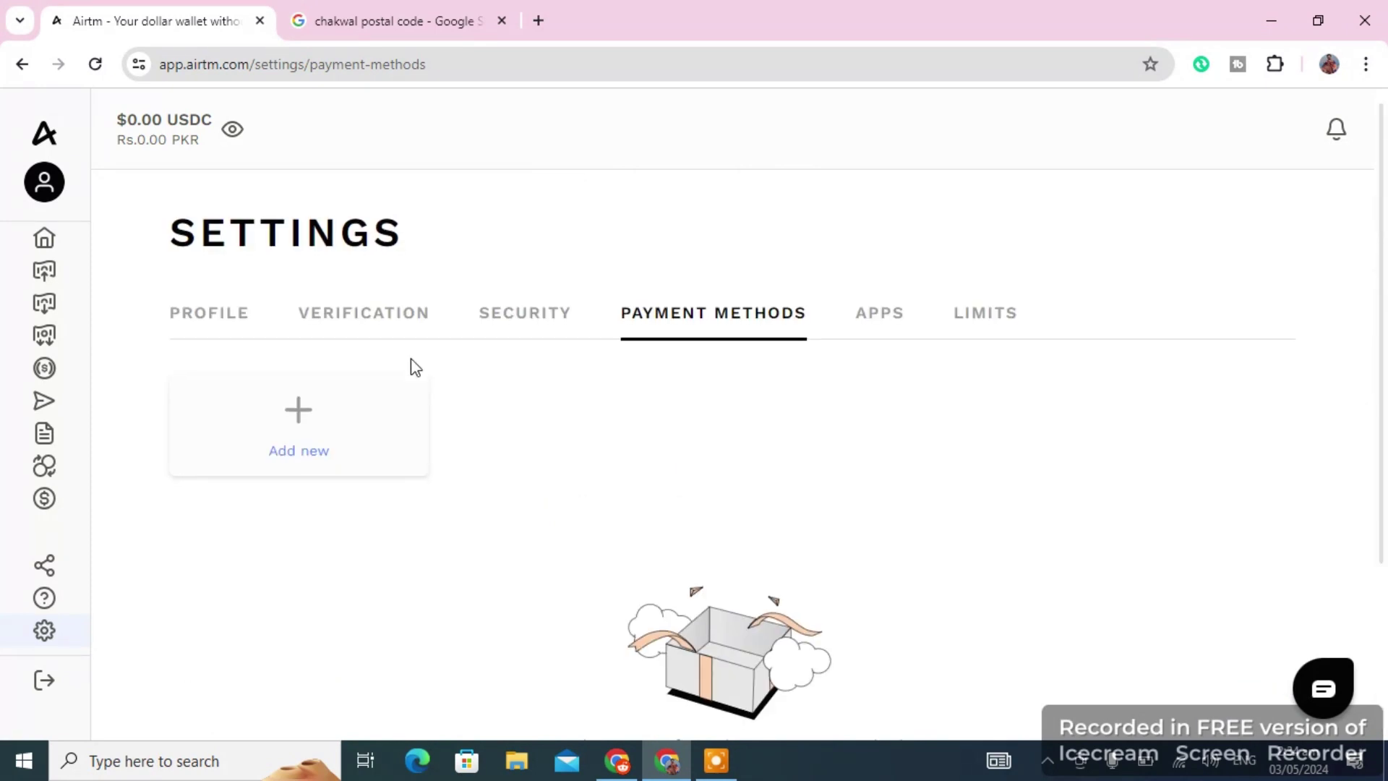
pyautogui.click(318, 408)
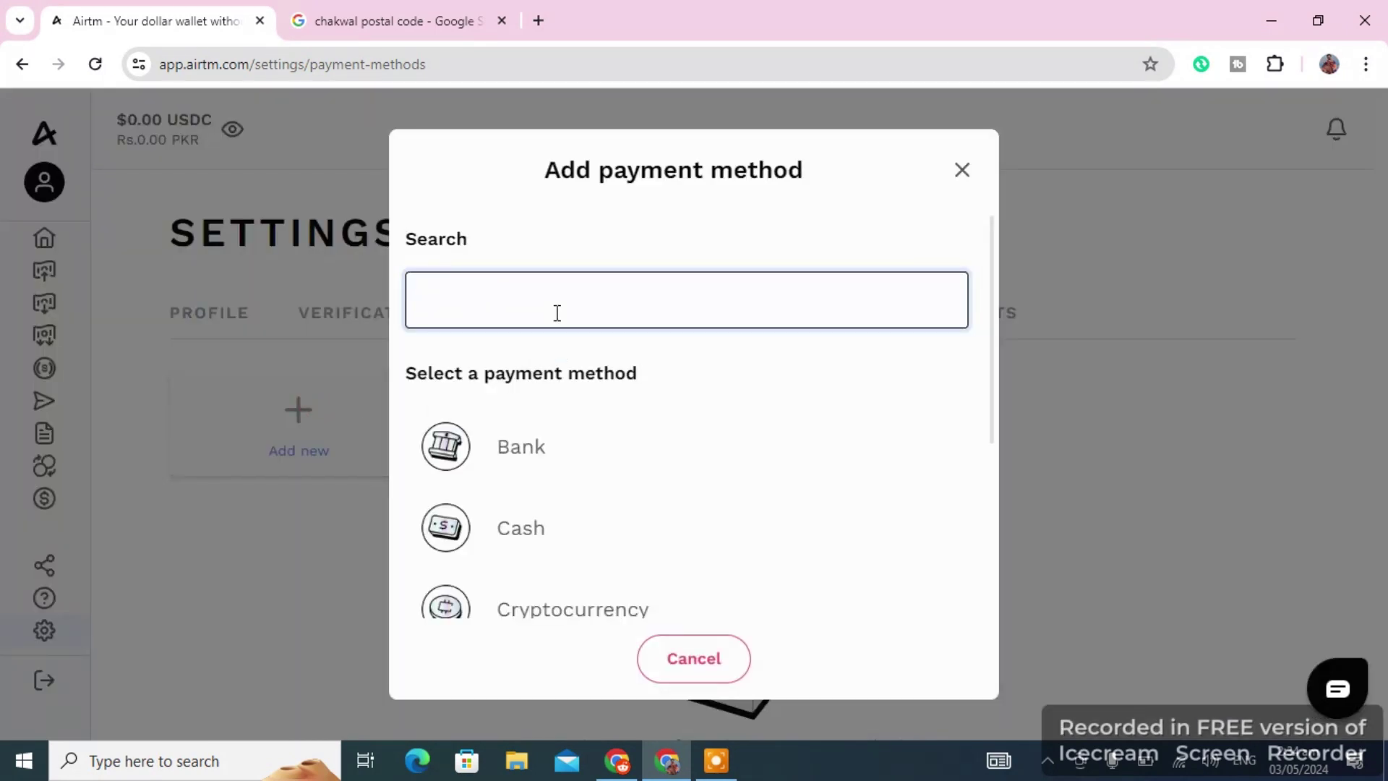
pyautogui.write('easy')
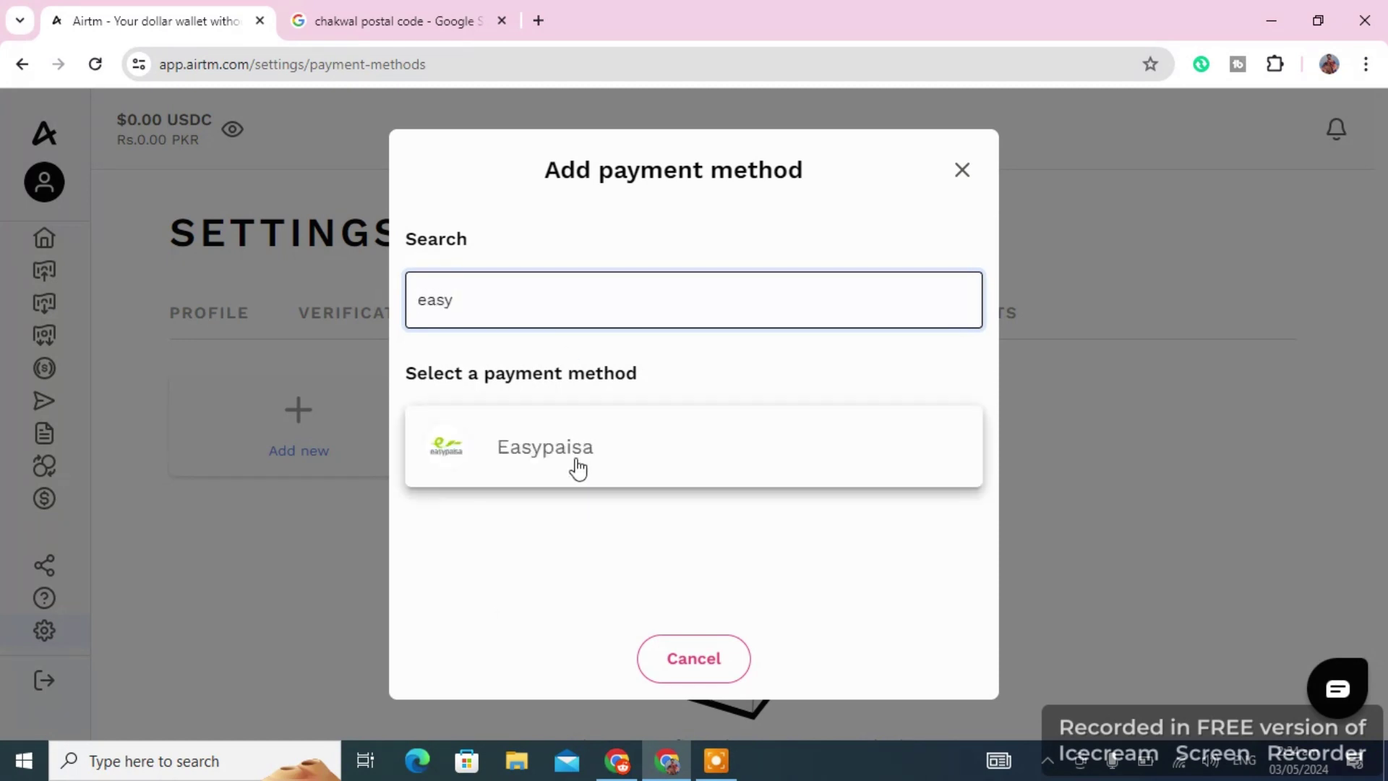
pyautogui.click(960, 161)
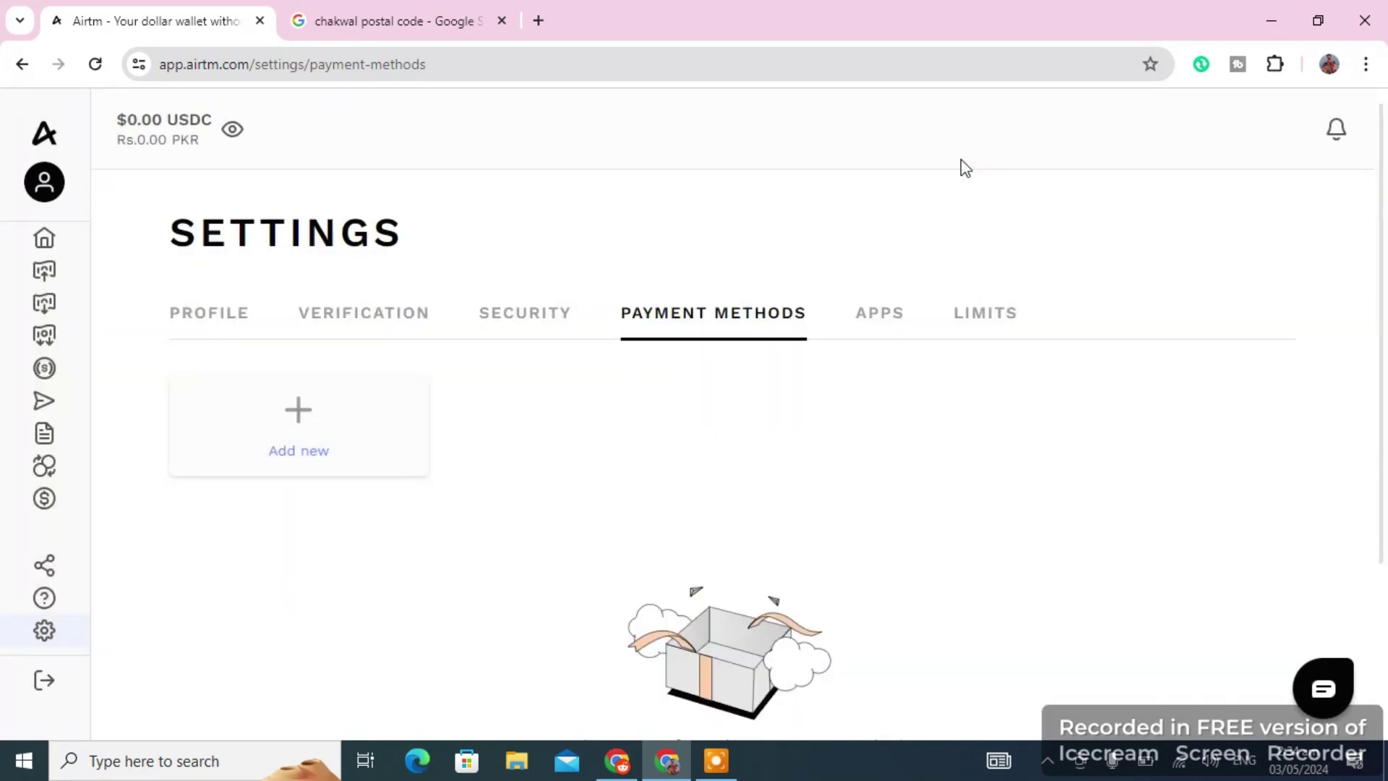
pyautogui.click(902, 318)
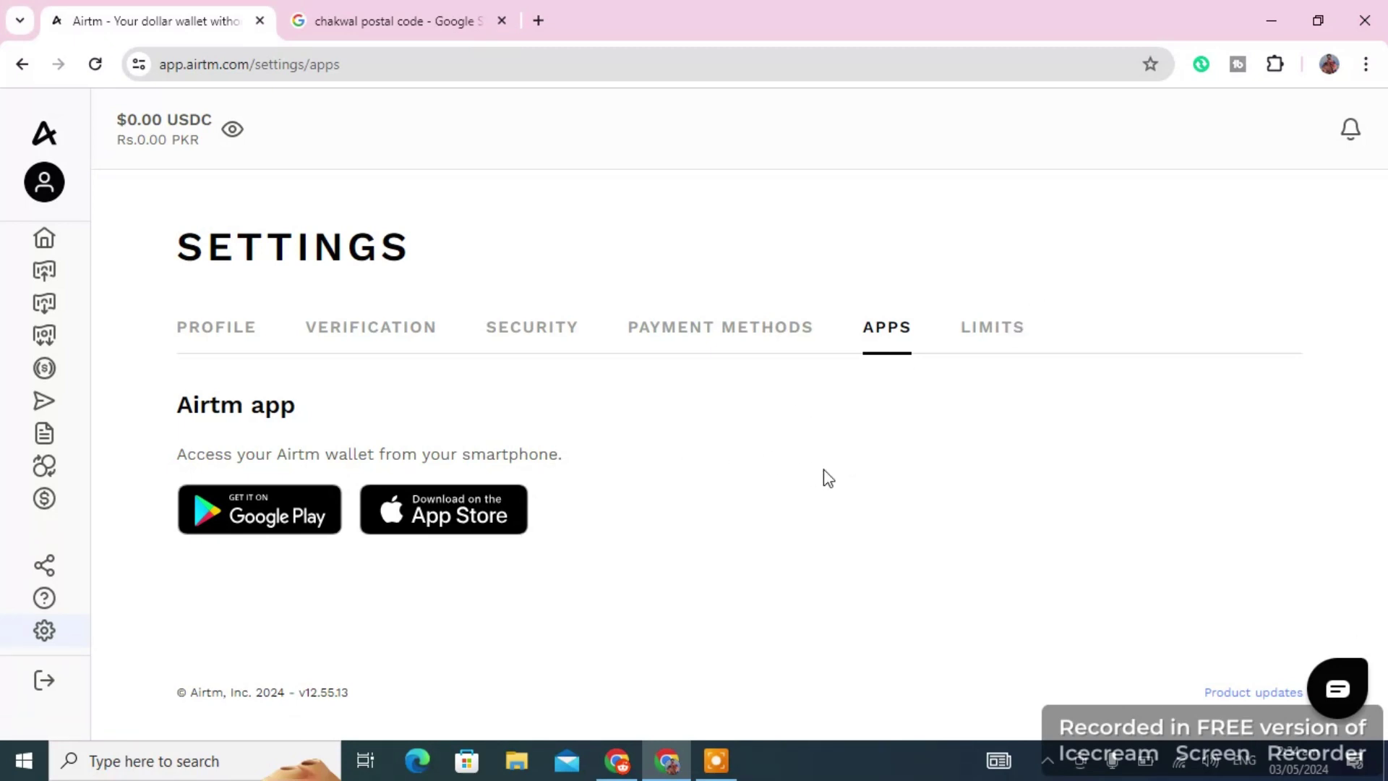
# Review the Limits tab's monthly and lifetime volume limit tables by account type and verification level.
pyautogui.click(983, 326)
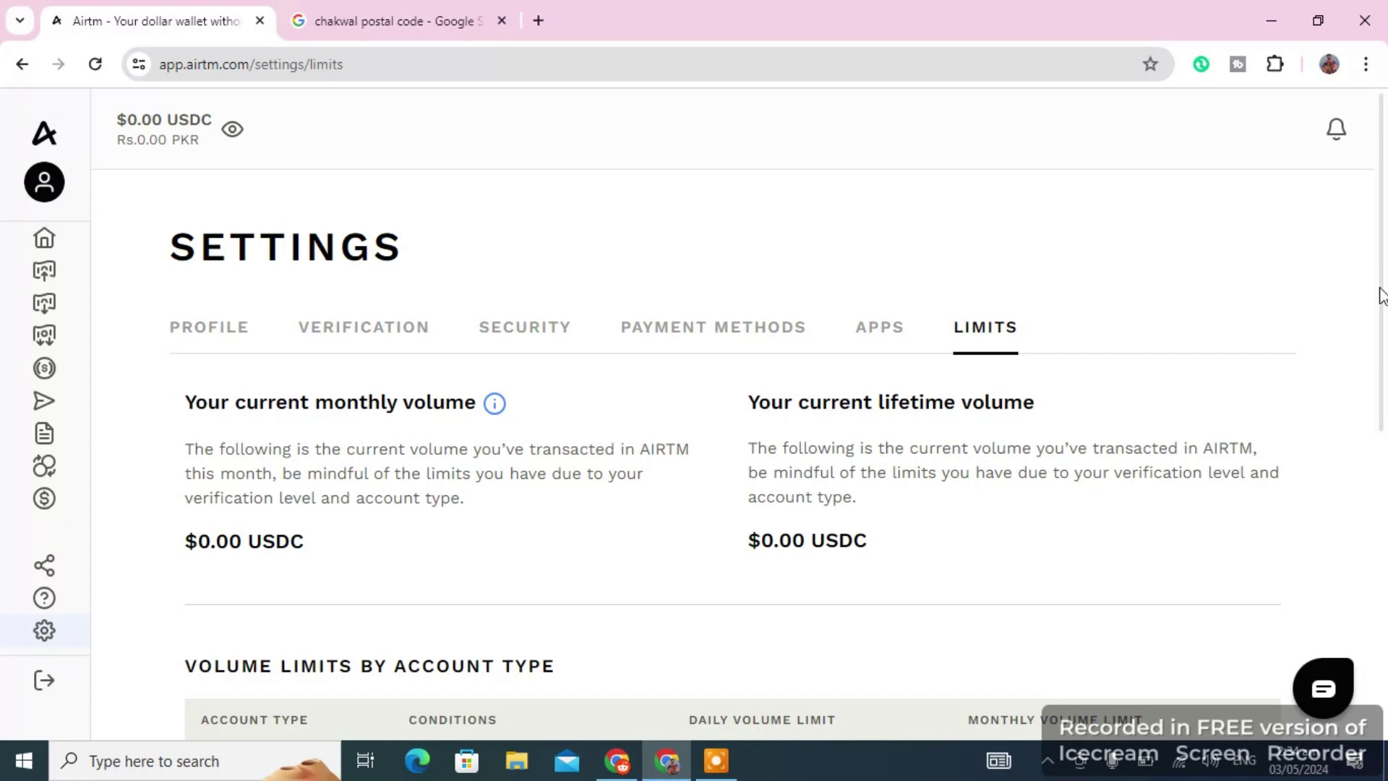
pyautogui.moveTo(1381, 289); pyautogui.dragTo(1381, 469)
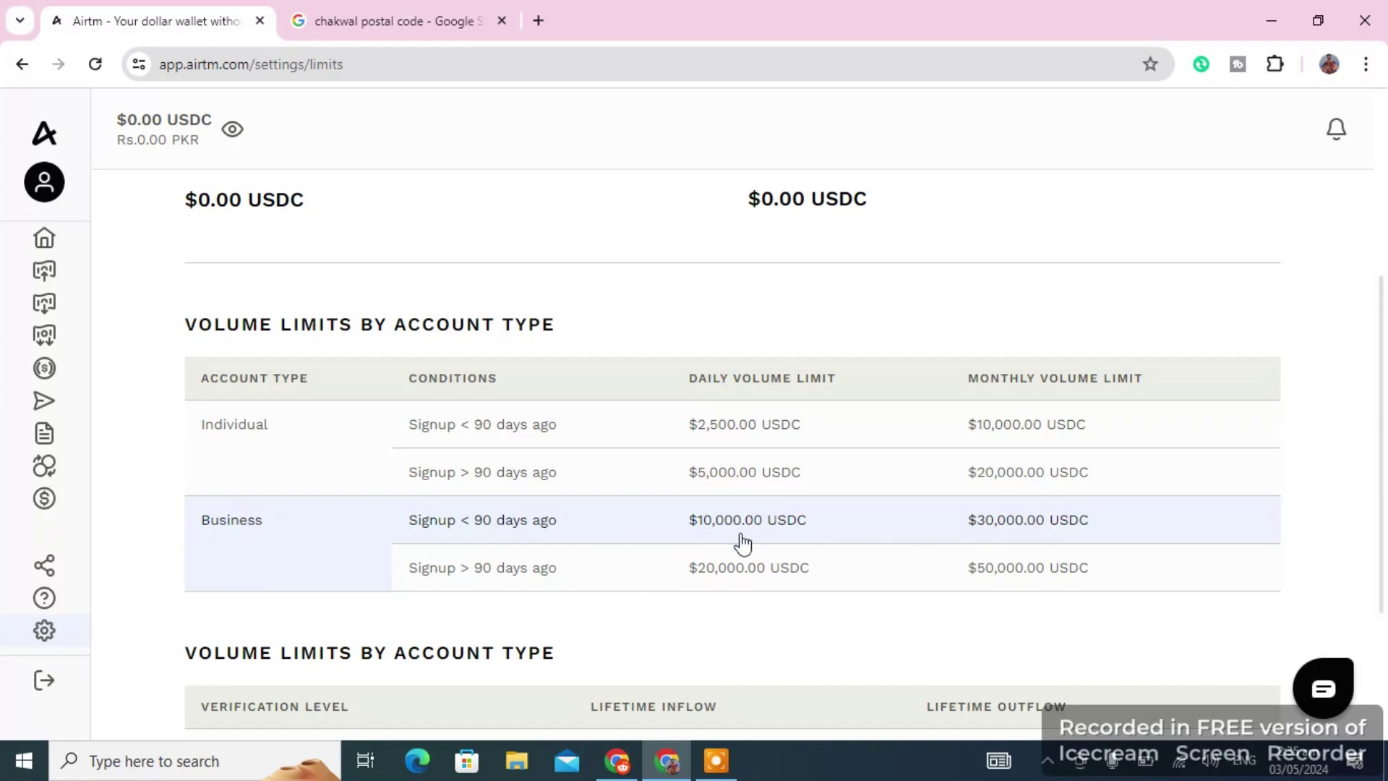
pyautogui.moveTo(1379, 303); pyautogui.dragTo(1373, 478)
pyautogui.moveTo(1357, 570); pyautogui.dragTo(1367, 29)
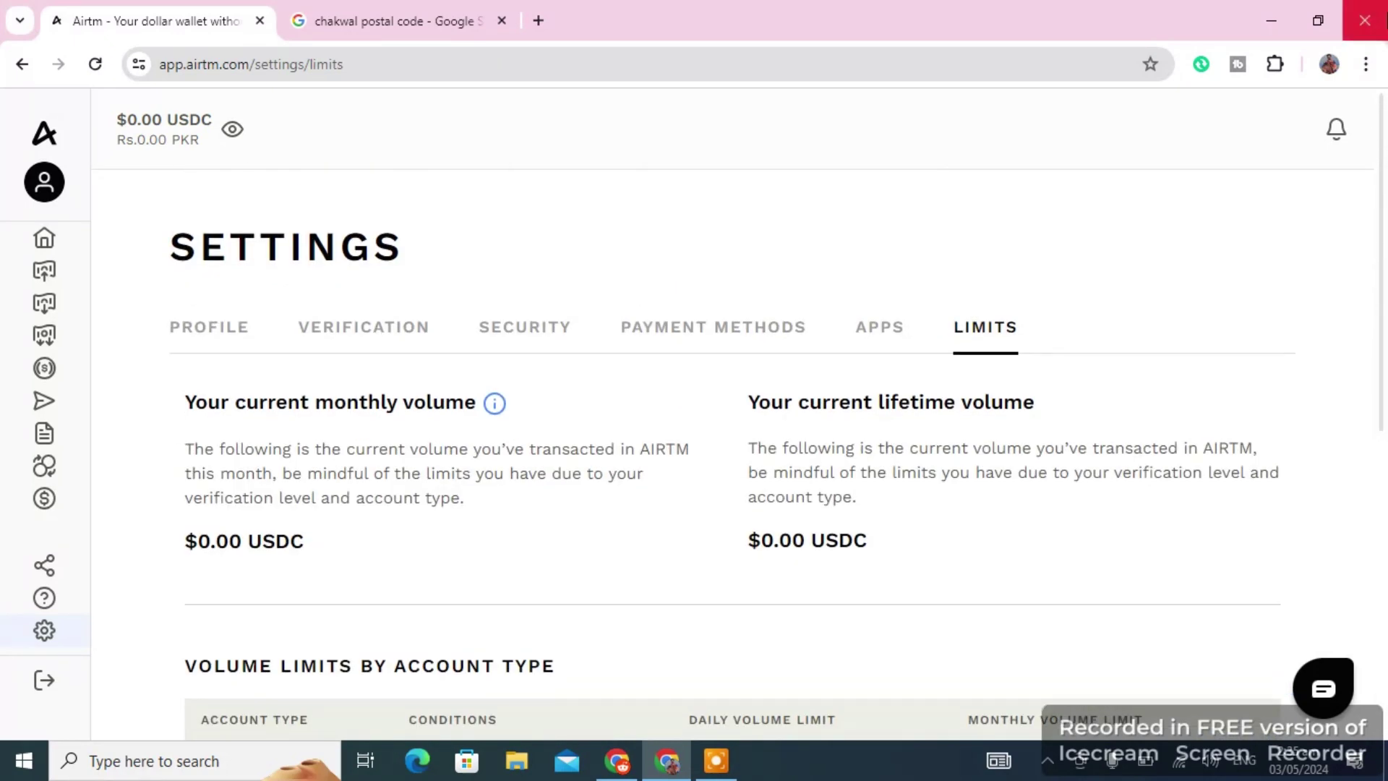